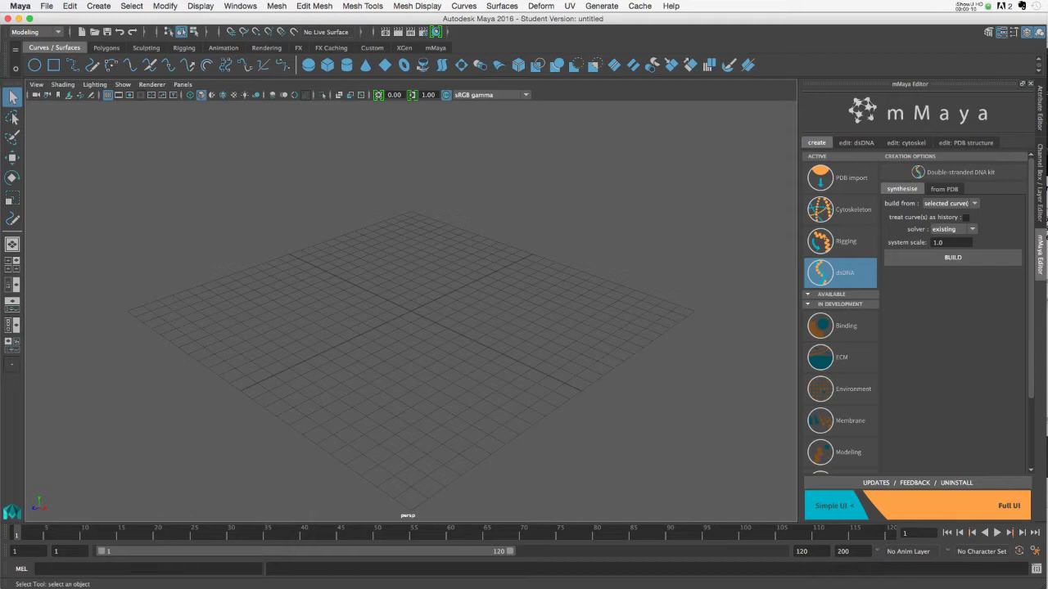
Create an open NURBS circle on the grid with a sweep angle of about 326 degrees.
right_click_drag(509, 336, 274, 255, "alt")
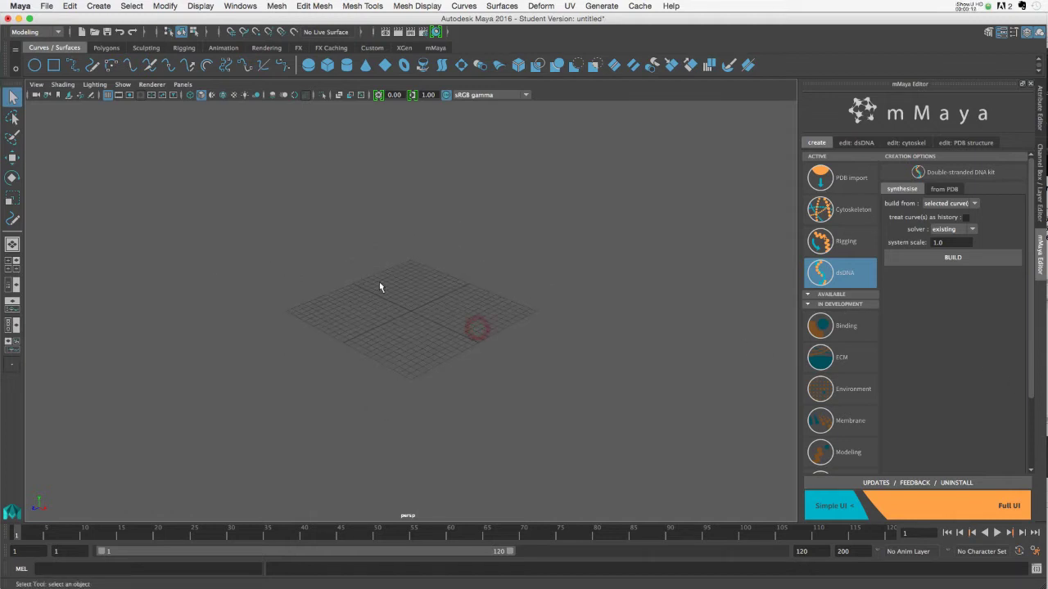
middle_click_drag(393, 292, 412, 329, "alt")
right_click_drag(426, 335, 363, 299, "alt")
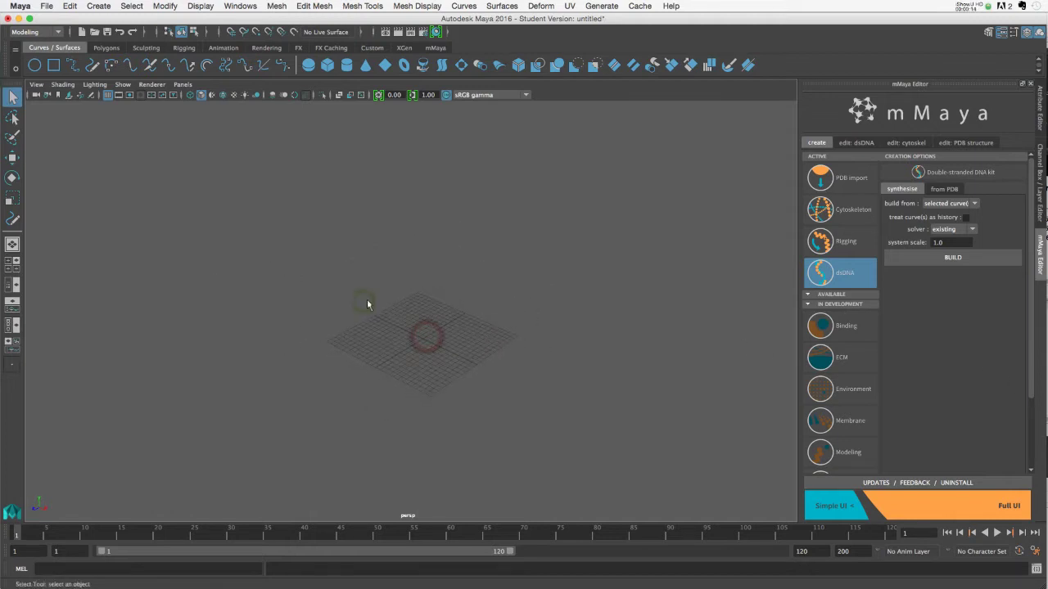
left_click(98, 6)
mouse_move(123, 34)
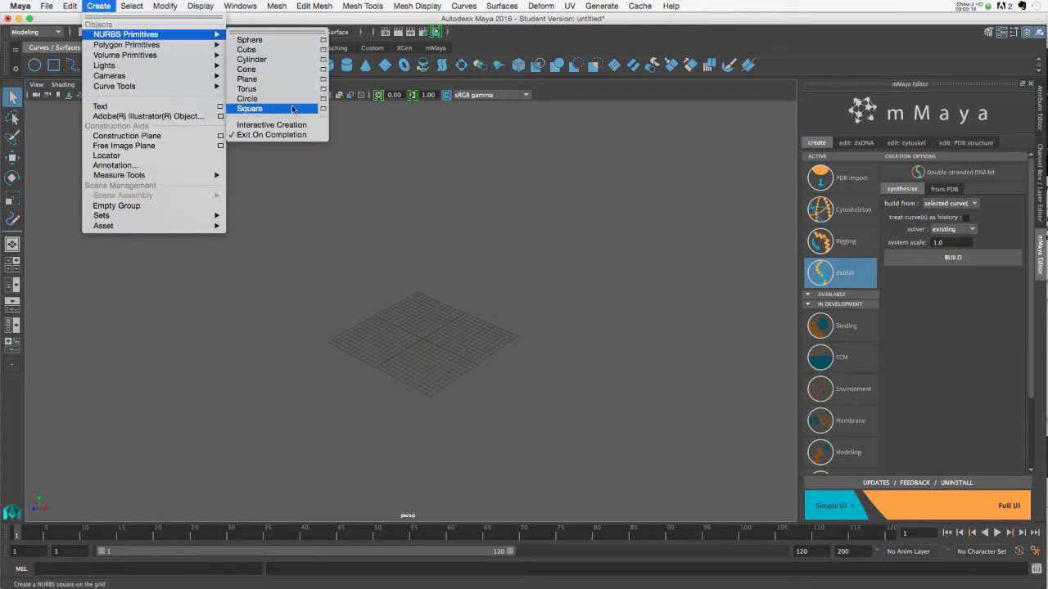
left_click(323, 98)
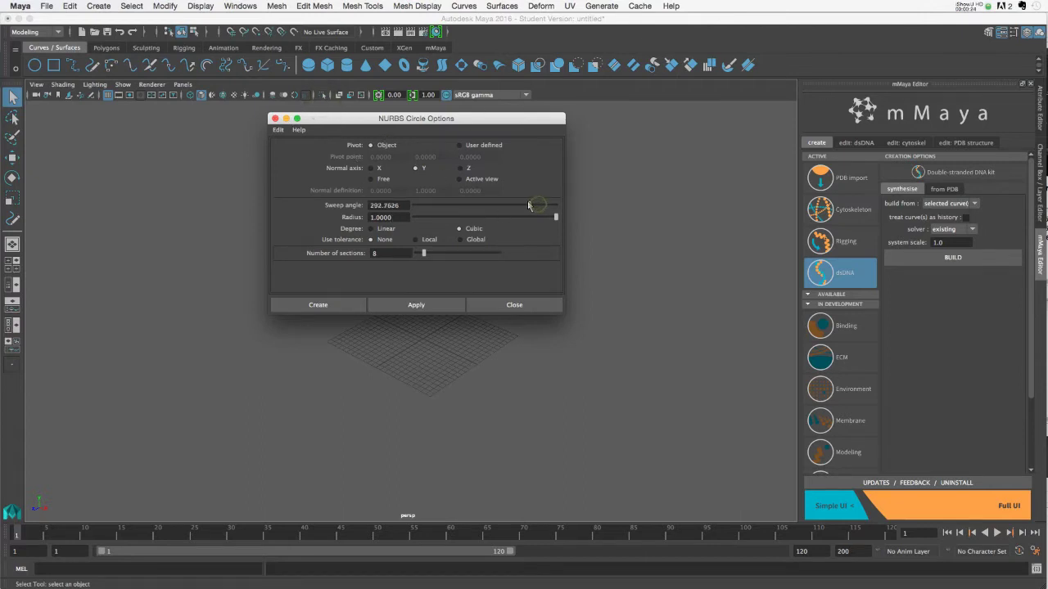
left_click_drag(533, 204, 539, 207)
left_click(322, 305)
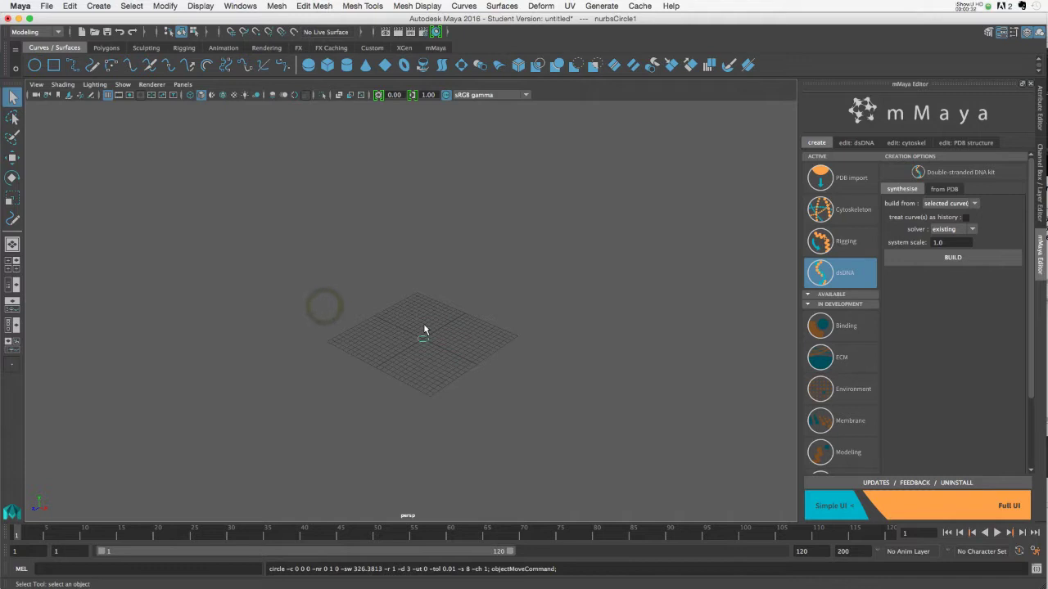
Scale the open circle uniformly to about 56 so that it extends well beyond the grid.
key("r")
left_click_drag(423, 337, 504, 379)
right_click_drag(504, 379, 485, 373, "alt")
left_click_drag(342, 350, 423, 346, "alt")
right_click_drag(423, 348, 478, 396, "alt")
left_click_drag(477, 396, 480, 401, "alt")
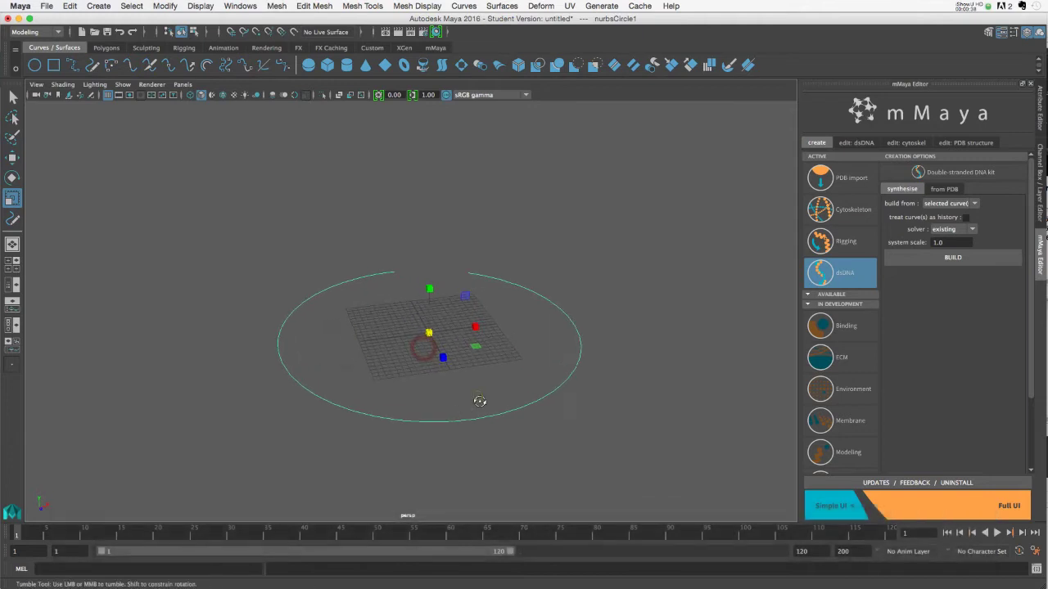
left_click_drag(427, 333, 565, 376)
left_click_drag(464, 321, 500, 361, "alt")
right_click_drag(550, 371, 479, 344, "alt")
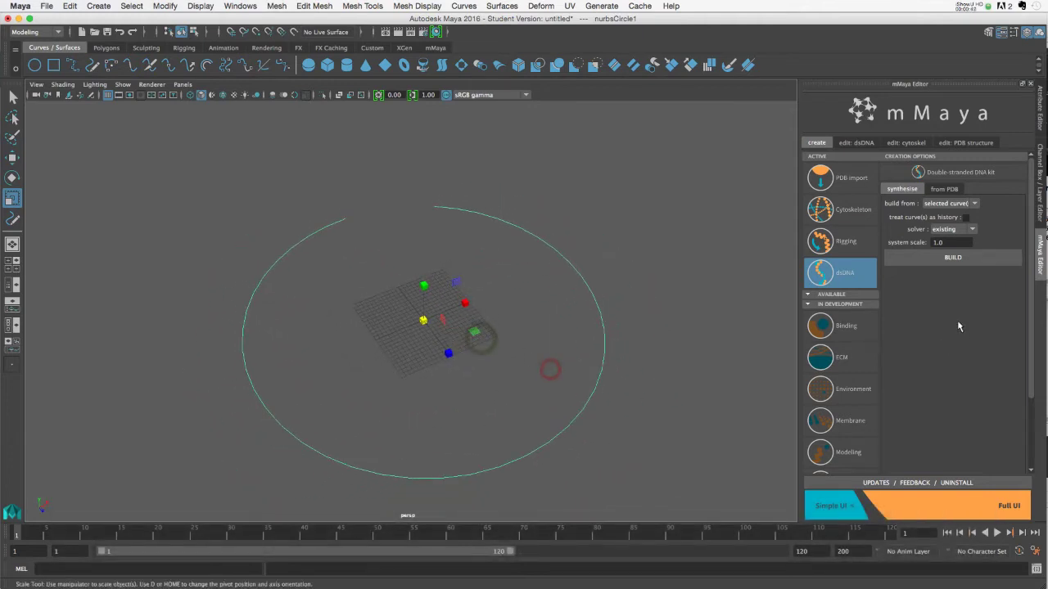
left_click_drag(476, 294, 455, 276, "alt")
right_click_drag(435, 304, 469, 336, "alt")
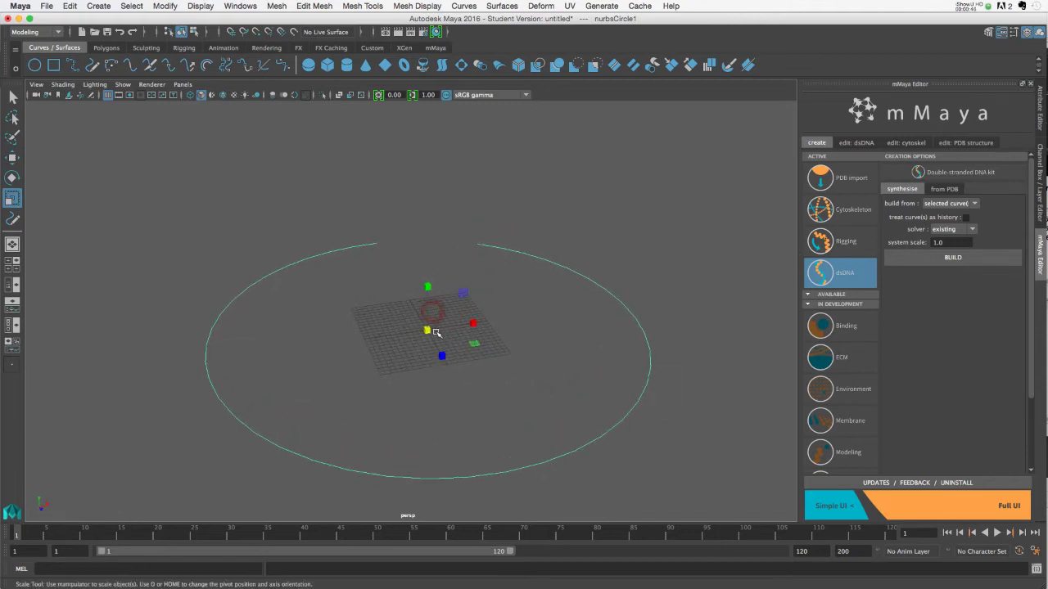
left_click_drag(427, 329, 554, 366)
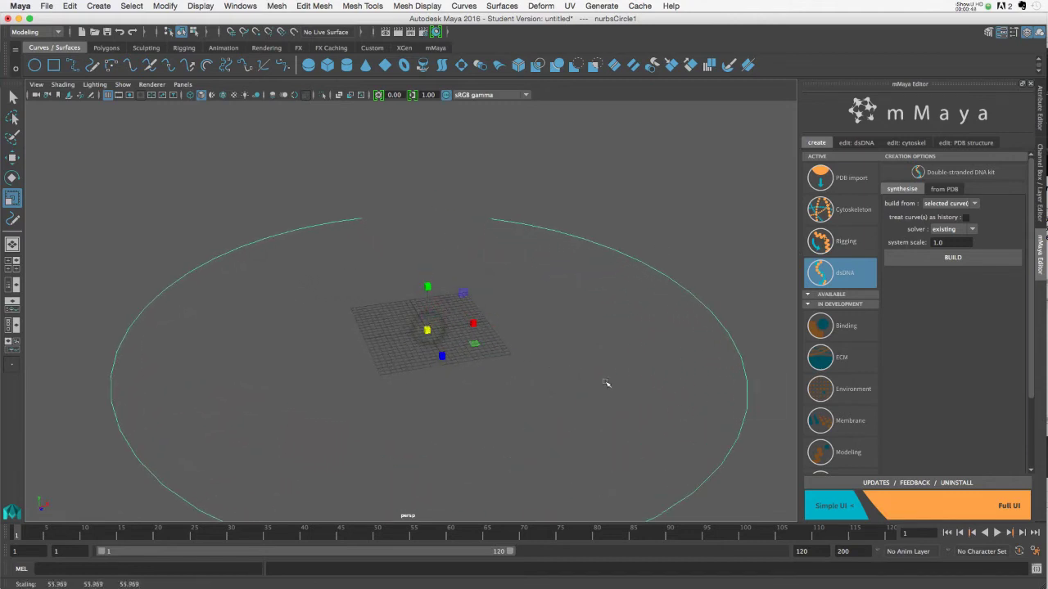
right_click_drag(602, 384, 468, 359, "alt")
key("q")
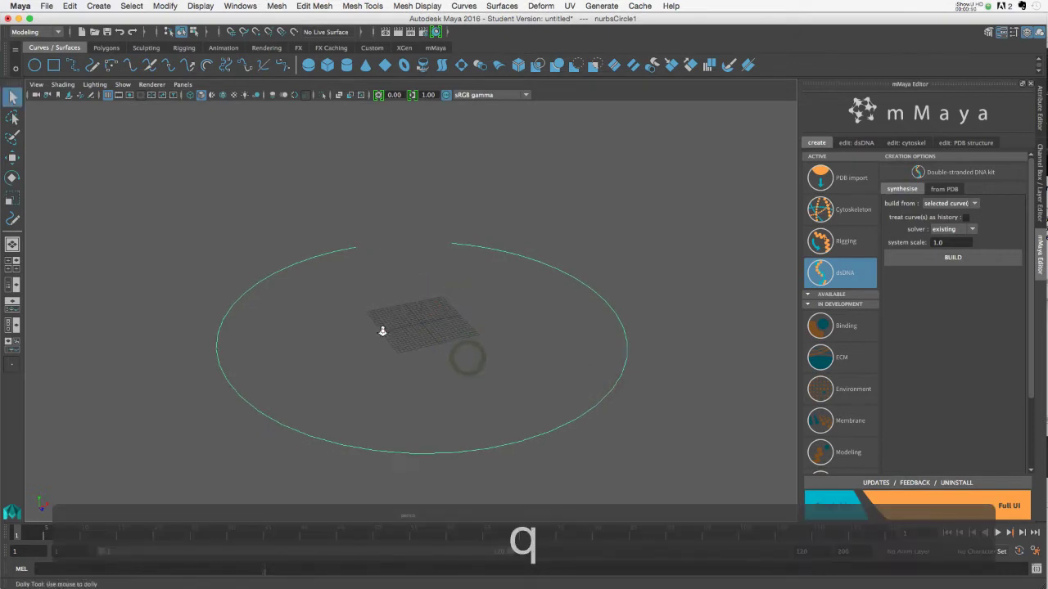
Build a double-stranded DNA model along the selected circle curve.
left_click_drag(460, 357, 406, 348, "alt")
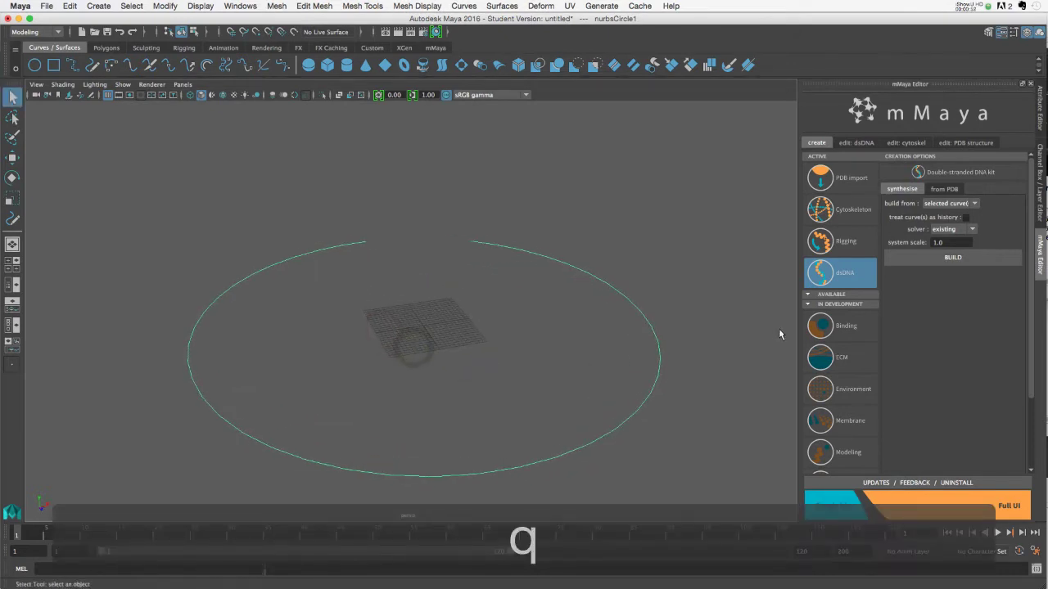
left_click(953, 257)
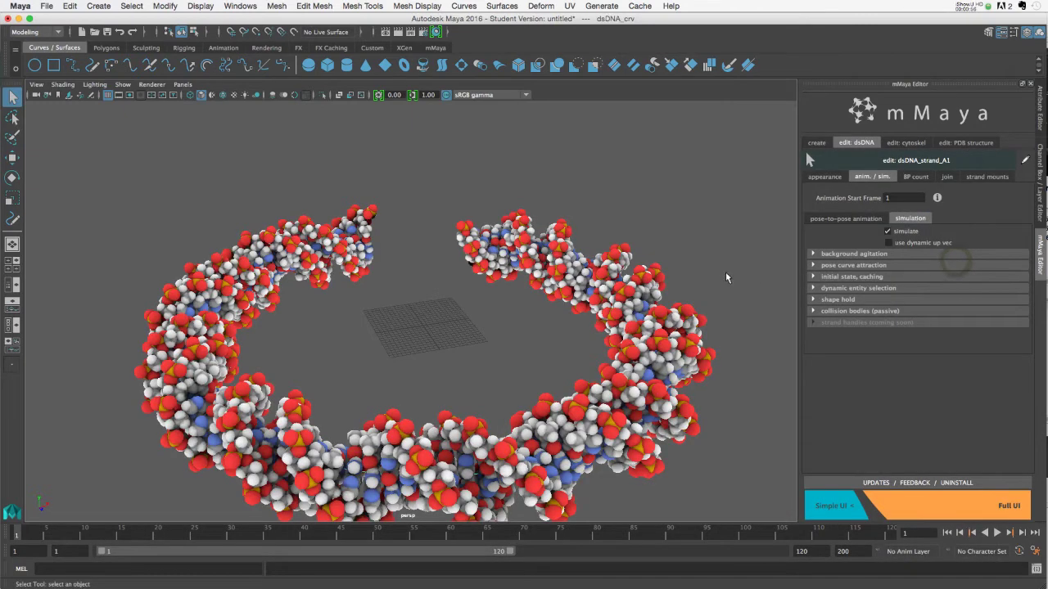
right_click_drag(669, 345, 528, 279, "alt")
left_click_drag(529, 279, 536, 313, "alt")
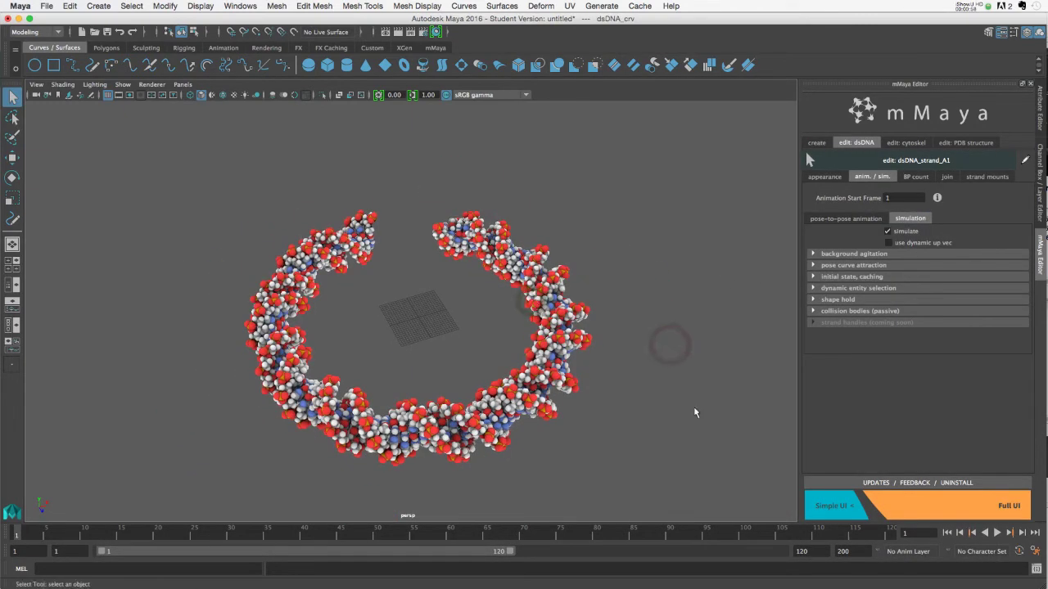
Play the DNA strand's simulation briefly, stop it and return to the start frame.
left_click(997, 533)
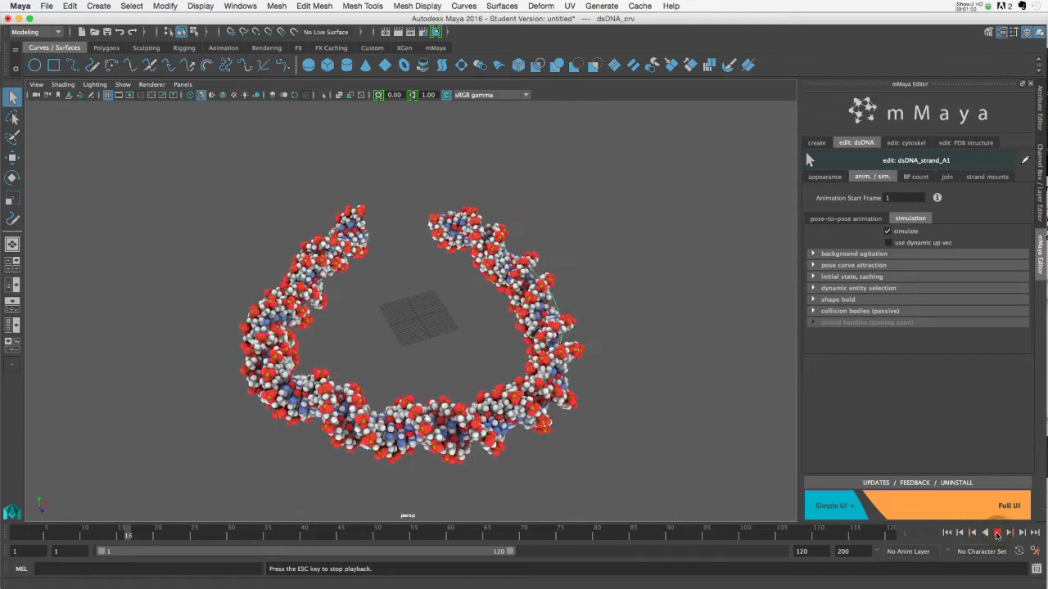
left_click(997, 533)
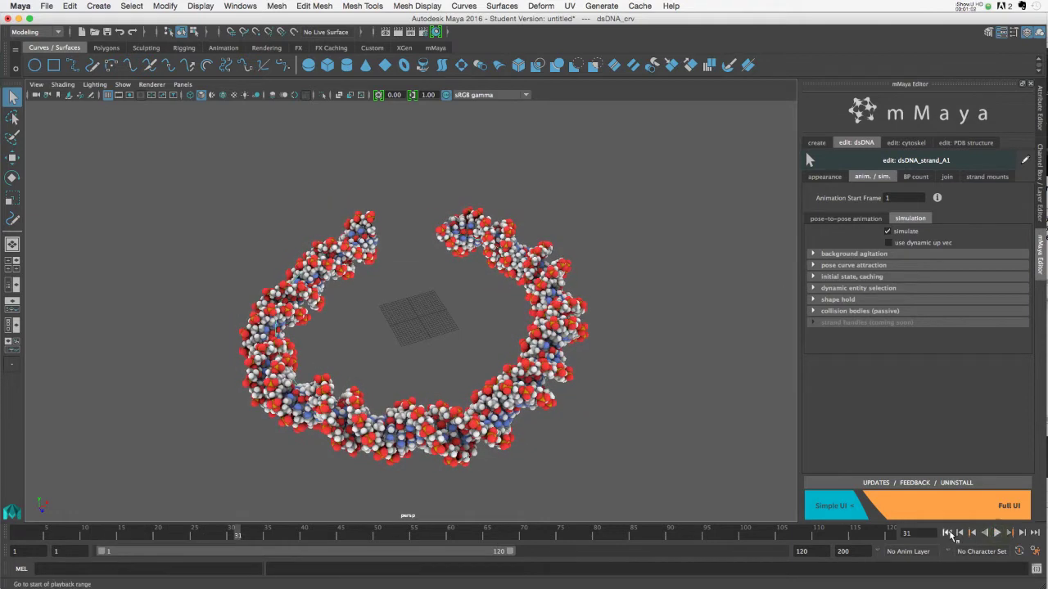
left_click(948, 533)
left_click_drag(648, 383, 646, 375, "alt")
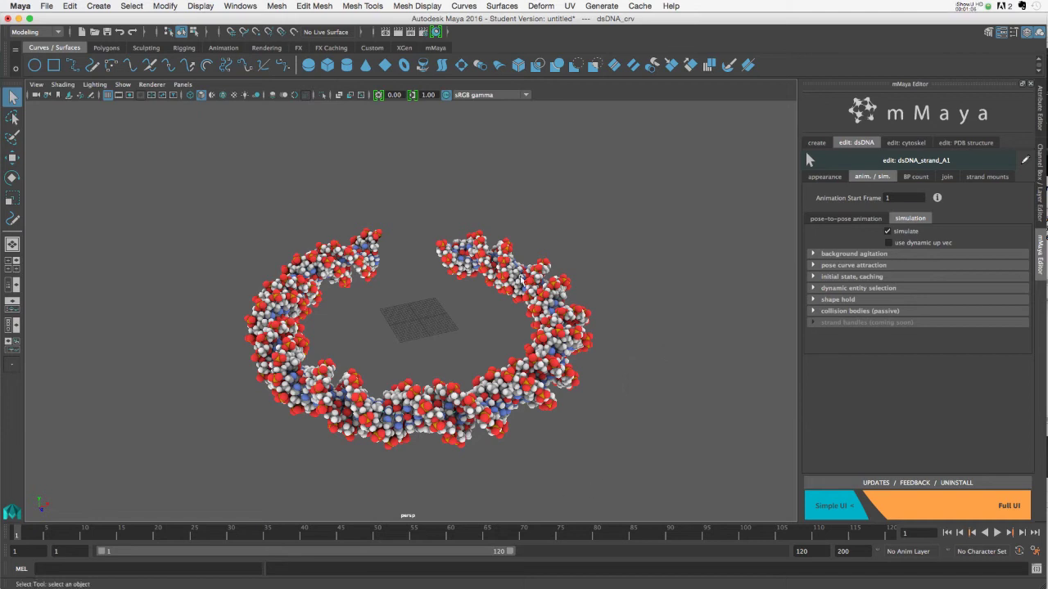
Create a polygon cylinder at the origin, scale it uniformly to about 5.9 and stretch it vertically into a tall column.
left_click_drag(595, 349, 510, 326, "alt")
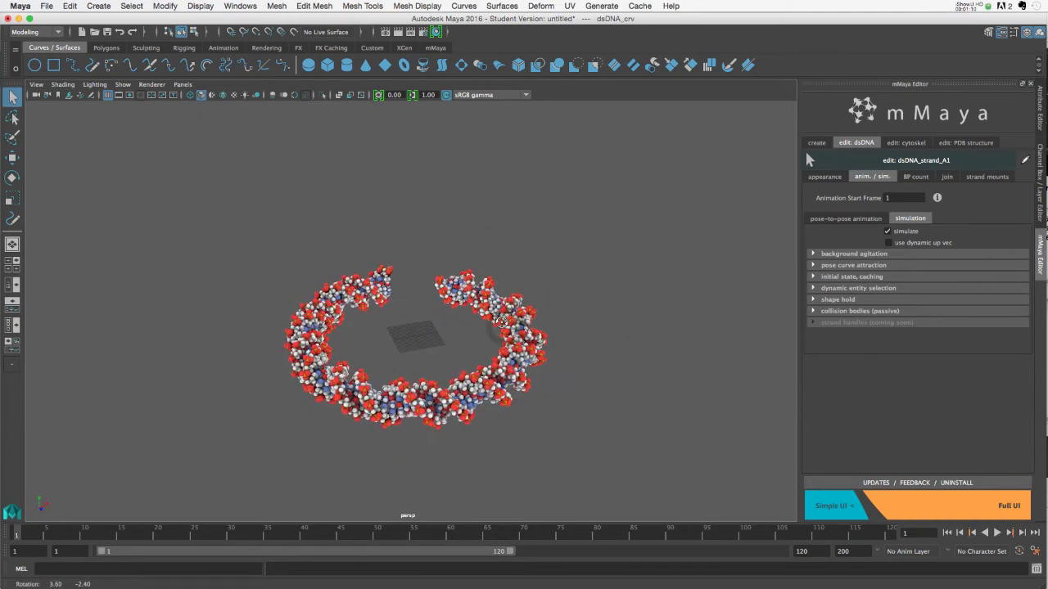
middle_click_drag(500, 312, 504, 350, "alt")
left_click(98, 6)
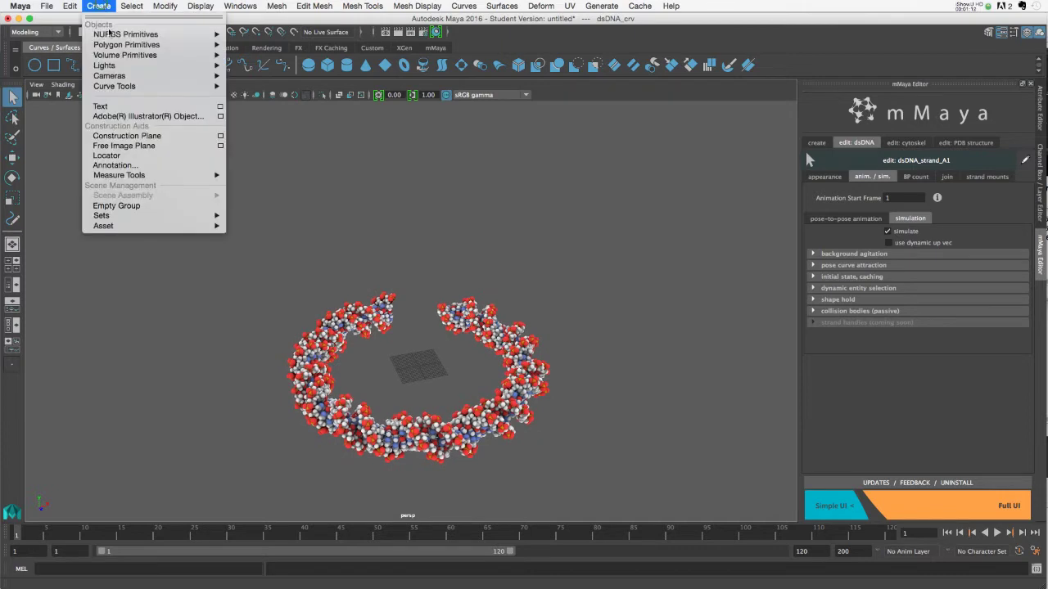
mouse_move(131, 45)
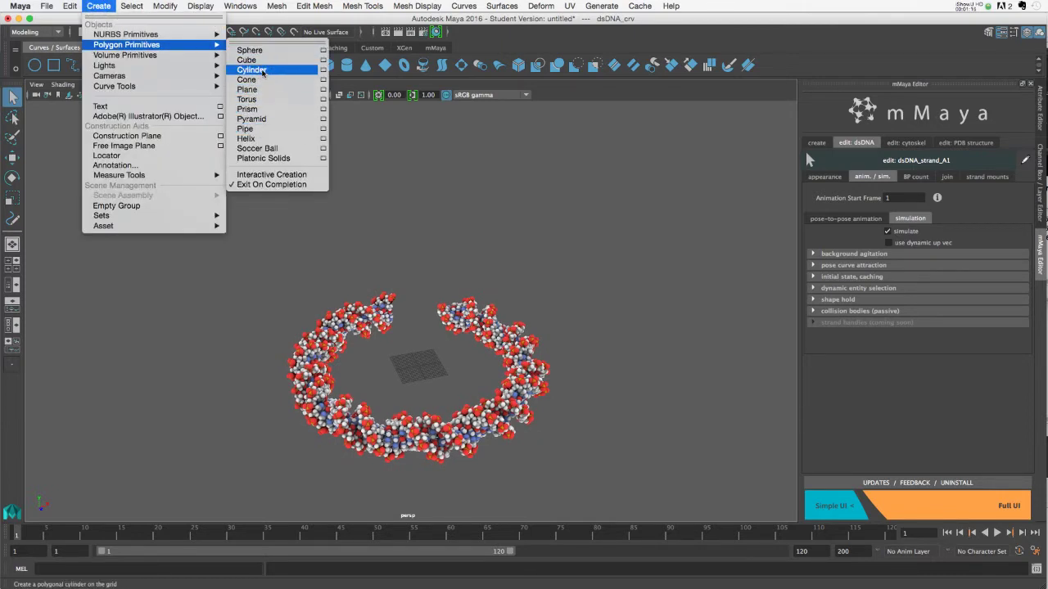
left_click(263, 71)
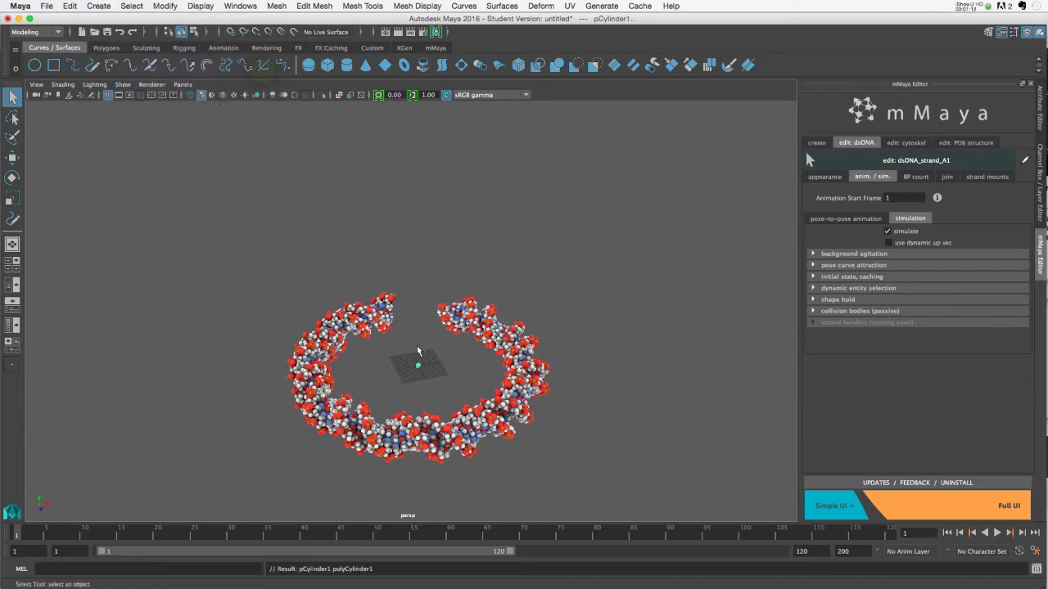
key("r")
left_click_drag(417, 365, 669, 320)
left_click_drag(418, 327, 420, 189)
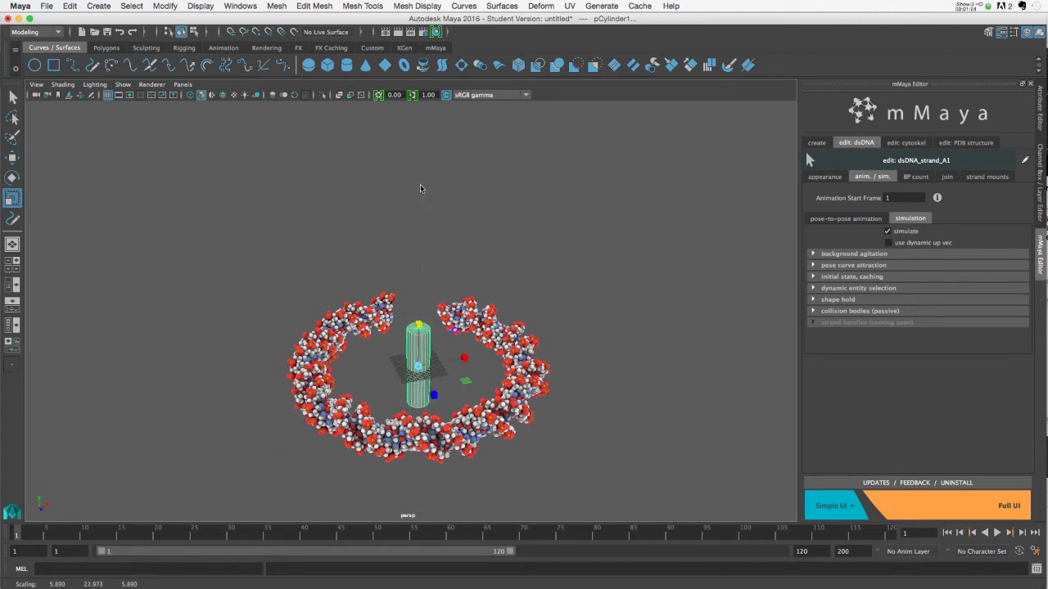
Raise the cylinder to about 75 cm above the grid and rotate it to lie roughly flat.
key("w")
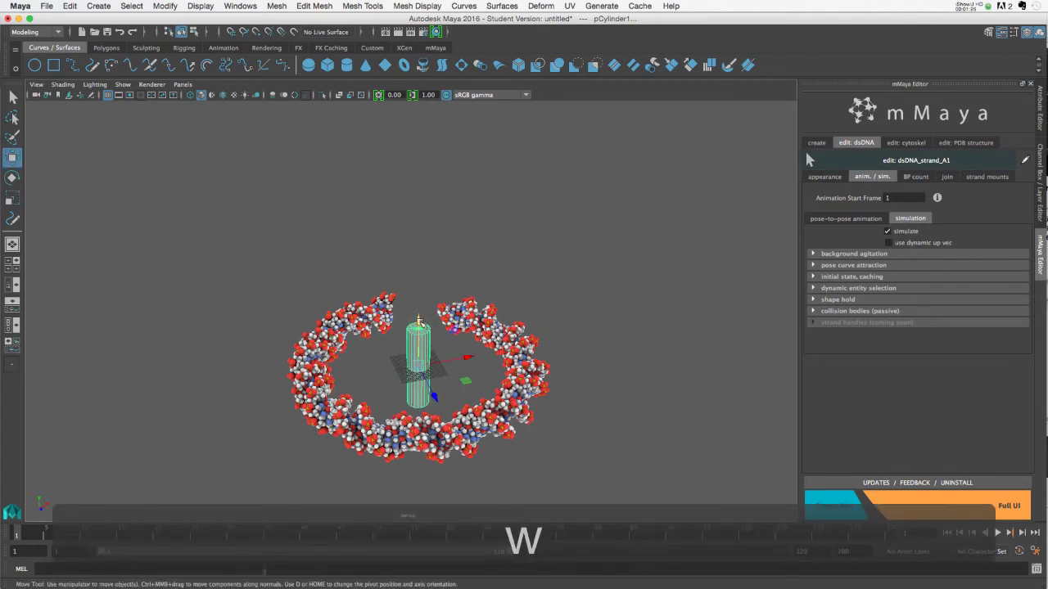
left_click_drag(419, 320, 419, 181)
key("e")
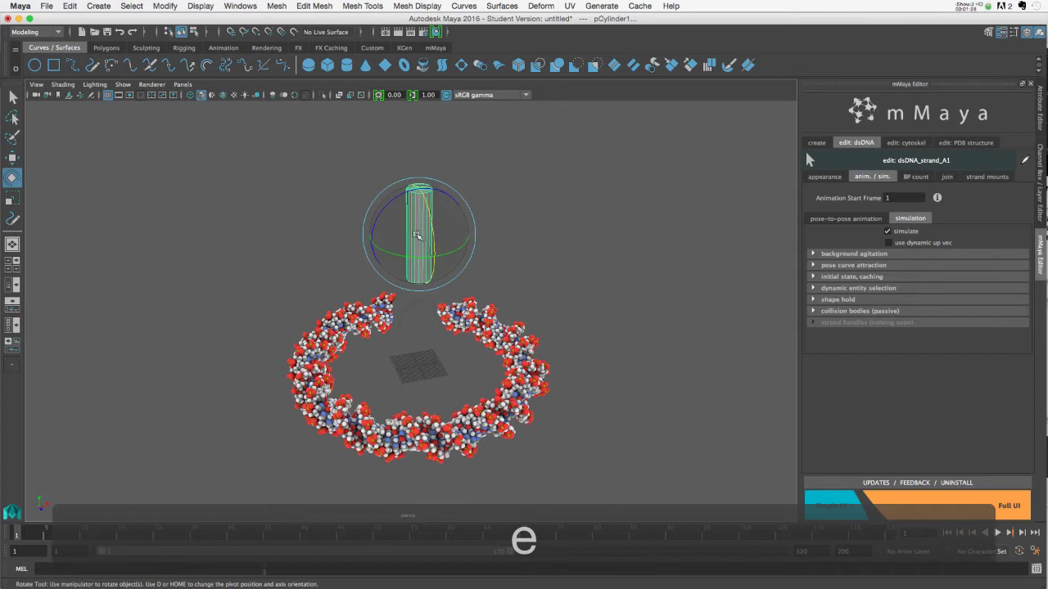
left_click_drag(417, 235, 390, 222)
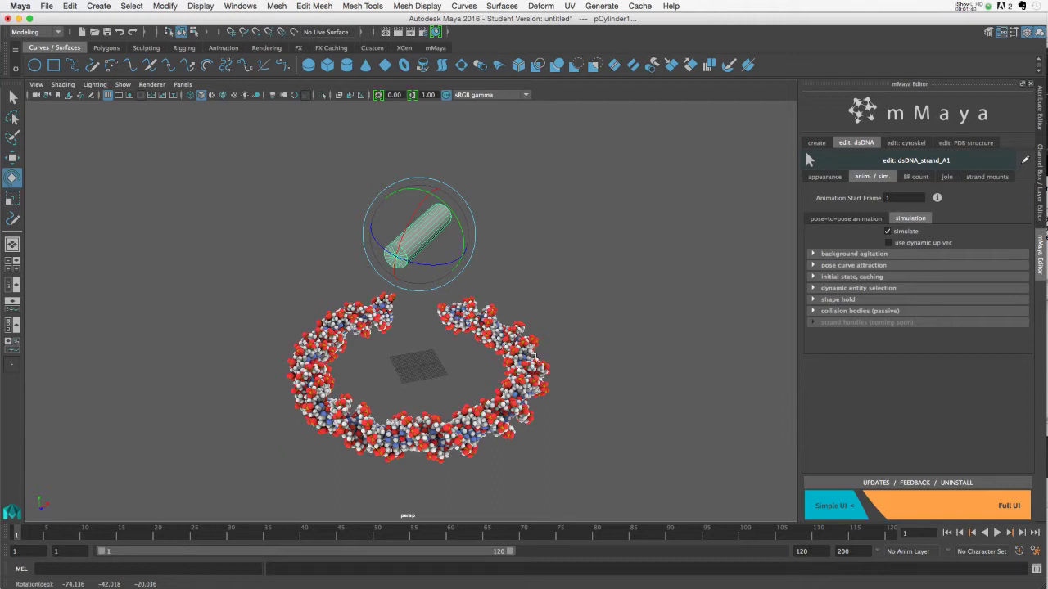
left_click_drag(450, 276, 480, 284, "alt")
Move the cylinder horizontally over the strand section beside the ring's opening, refining its position in the top view.
key("w")
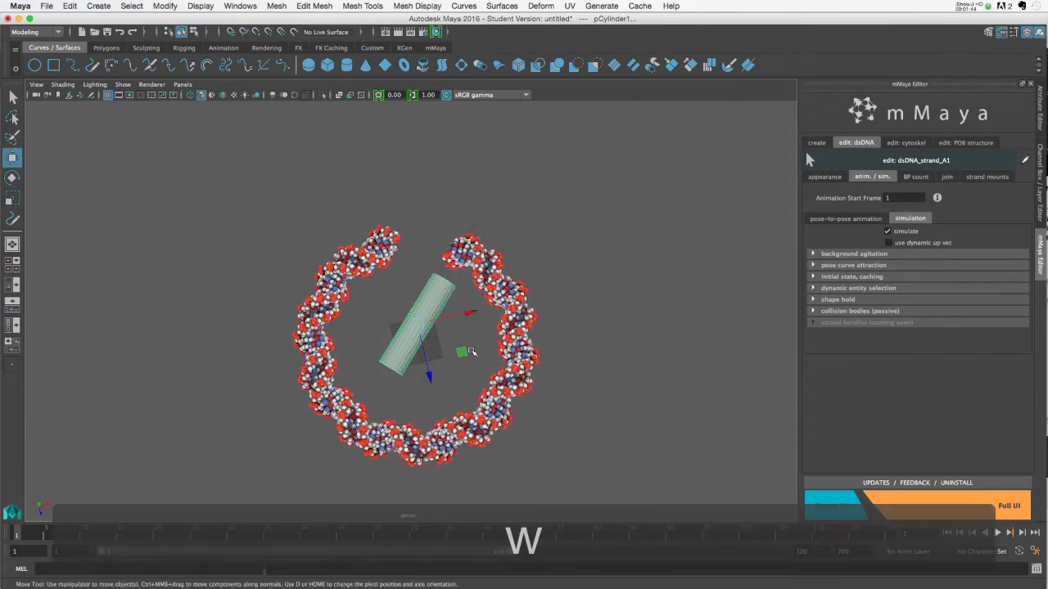
left_click_drag(471, 352, 528, 291)
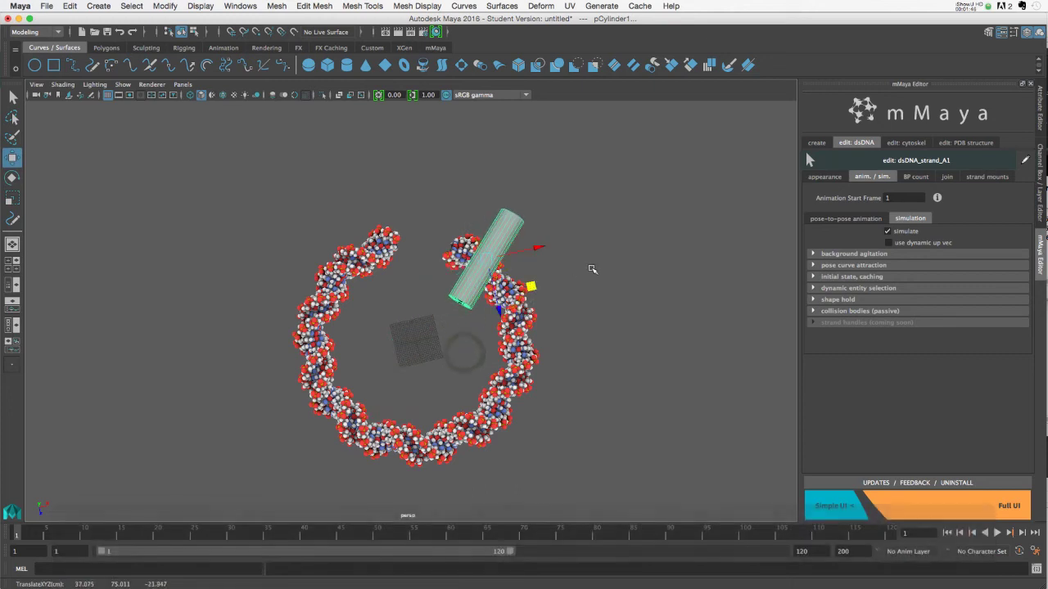
key("space")
left_click_drag(592, 269, 554, 267)
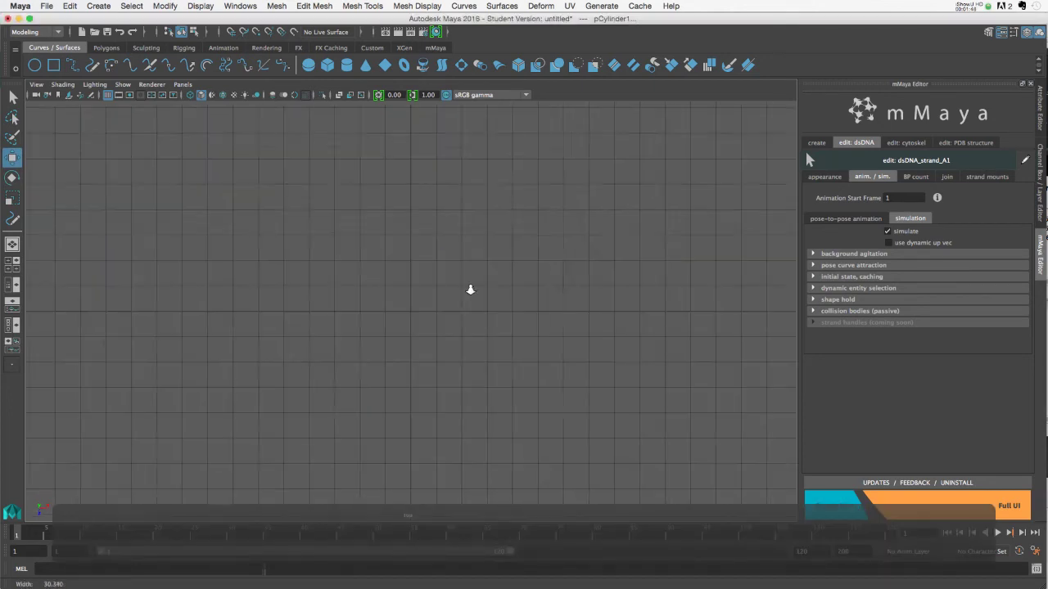
right_click_drag(471, 290, 368, 318, "alt")
right_click_drag(514, 369, 437, 365, "alt")
right_click_drag(529, 421, 337, 297, "alt")
right_click_drag(631, 442, 353, 274, "alt")
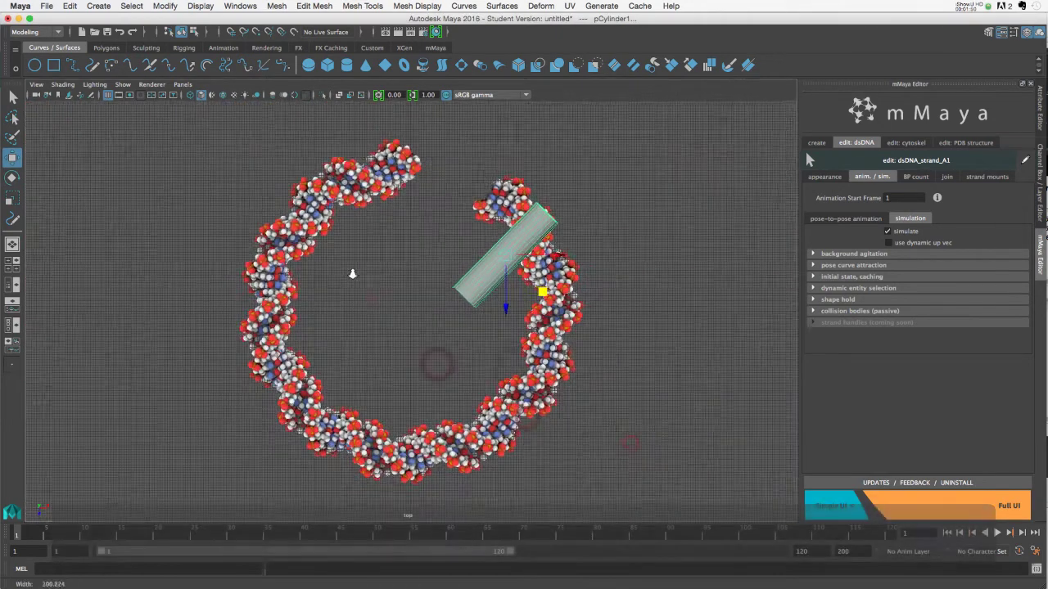
middle_click_drag(440, 253, 375, 300, "alt")
left_click_drag(478, 340, 518, 344)
Rotate the cylinder in the top view so it crosses the DNA strand and recenter it over the strand.
key("e")
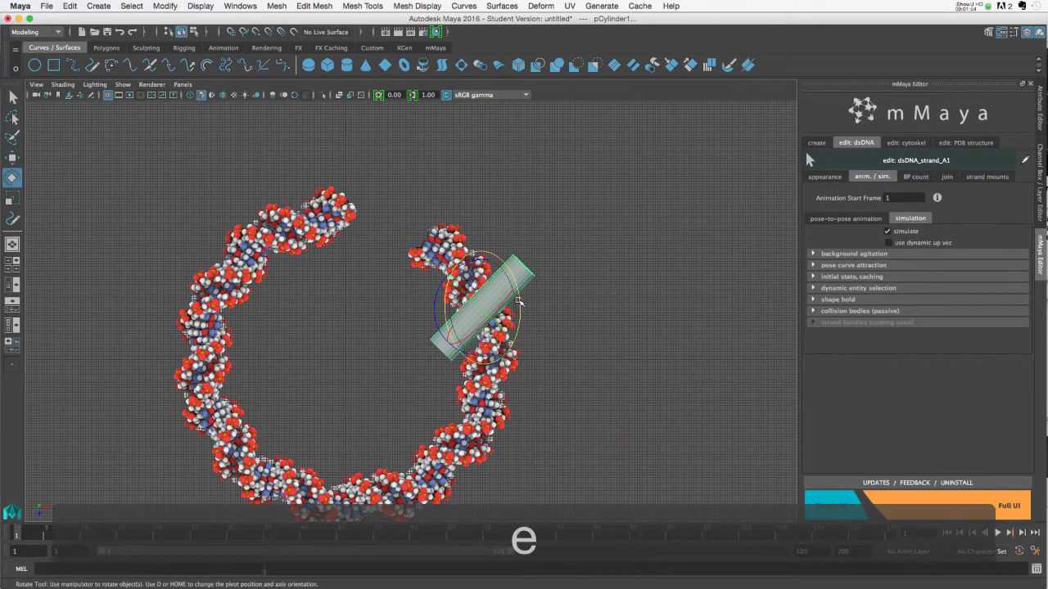
left_click_drag(513, 282, 521, 296)
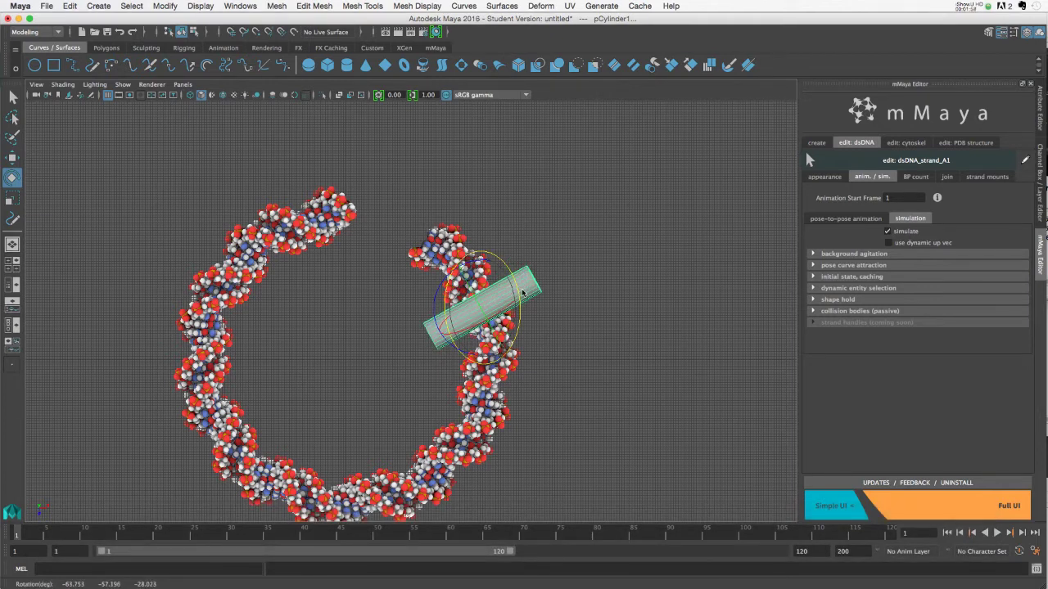
key("w")
left_click_drag(518, 344, 514, 350)
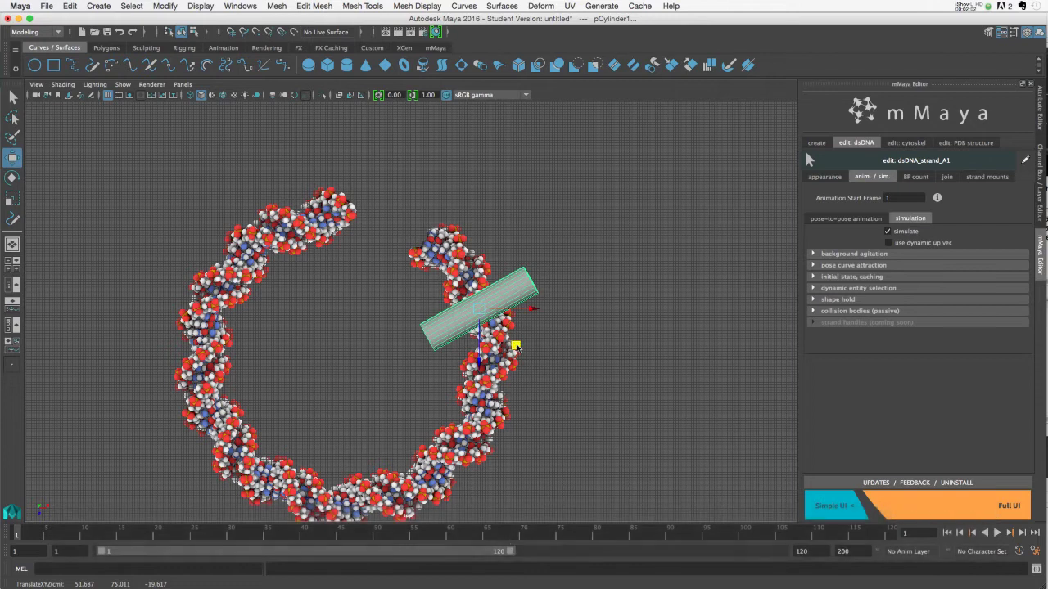
Enlarge the cylinder uniformly and lower it in the perspective view to just above the DNA strand.
key("r")
left_click_drag(480, 309, 556, 297)
key("space")
key("q")
left_click_drag(486, 285, 479, 224, "alt")
key("w")
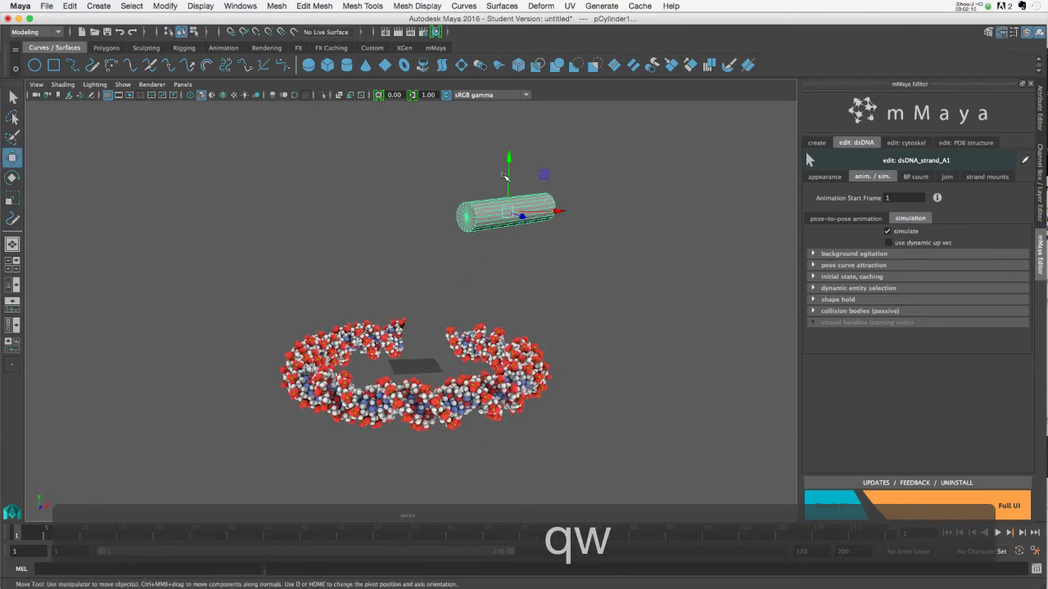
left_click_drag(509, 161, 542, 292)
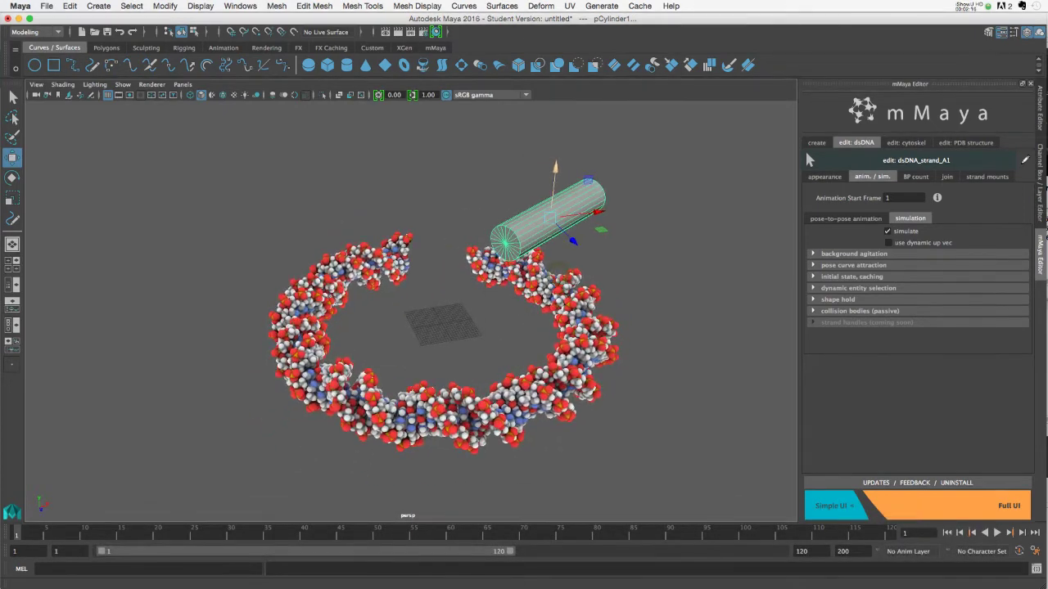
Set the playback range's end frame to 400.
left_click_drag(812, 553, 776, 559)
type("400")
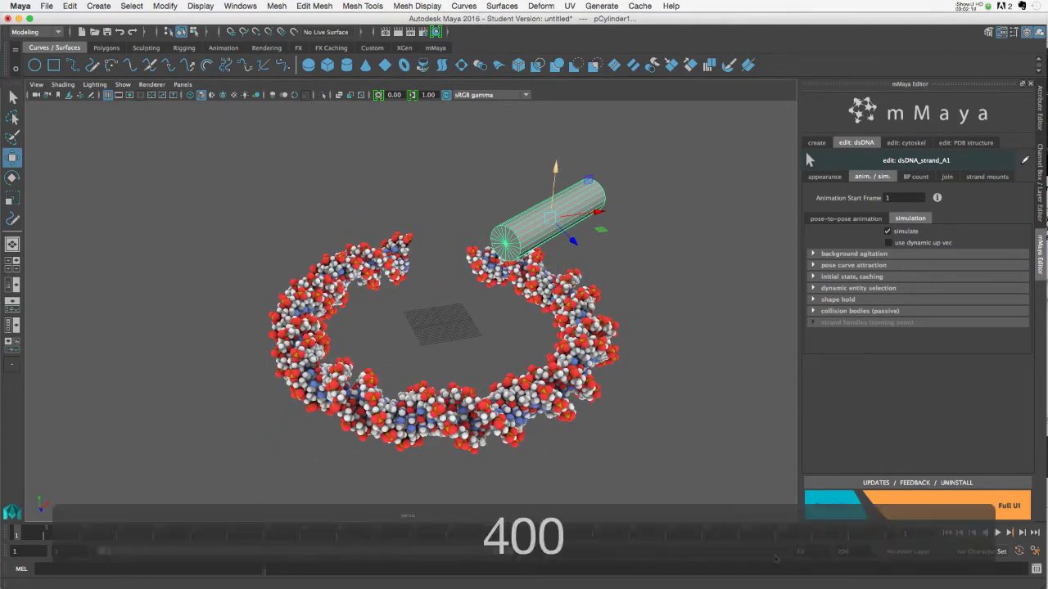
key("Return")
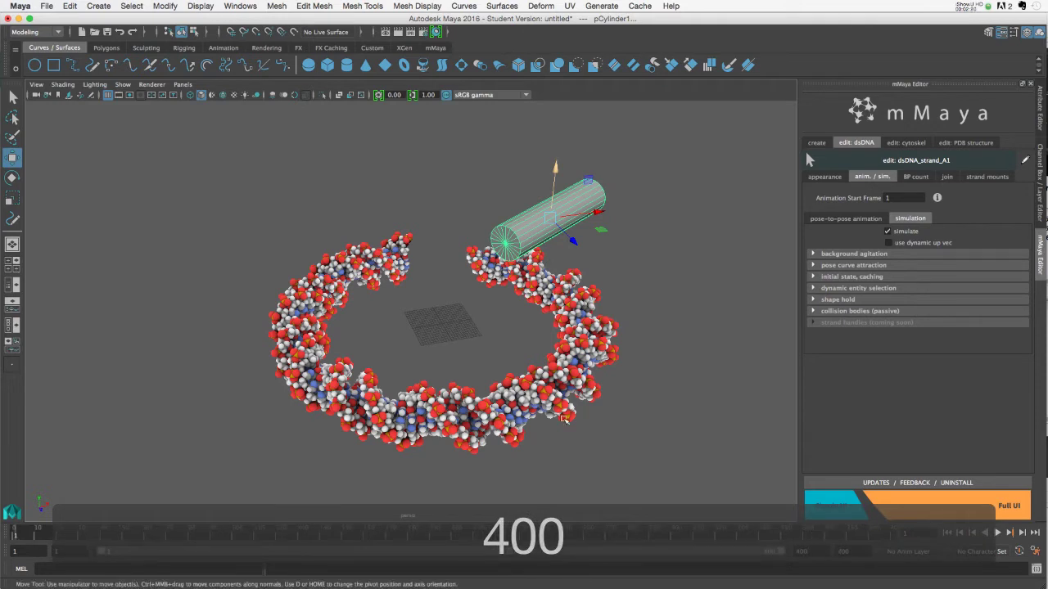
Examine the cylinder's placement above the DNA strand from several angles in the perspective view.
mouse_move(509, 310)
left_mouse_down("alt")
mouse_move(490, 302)
mouse_move(508, 309)
mouse_move(500, 301)
left_mouse_up("alt")
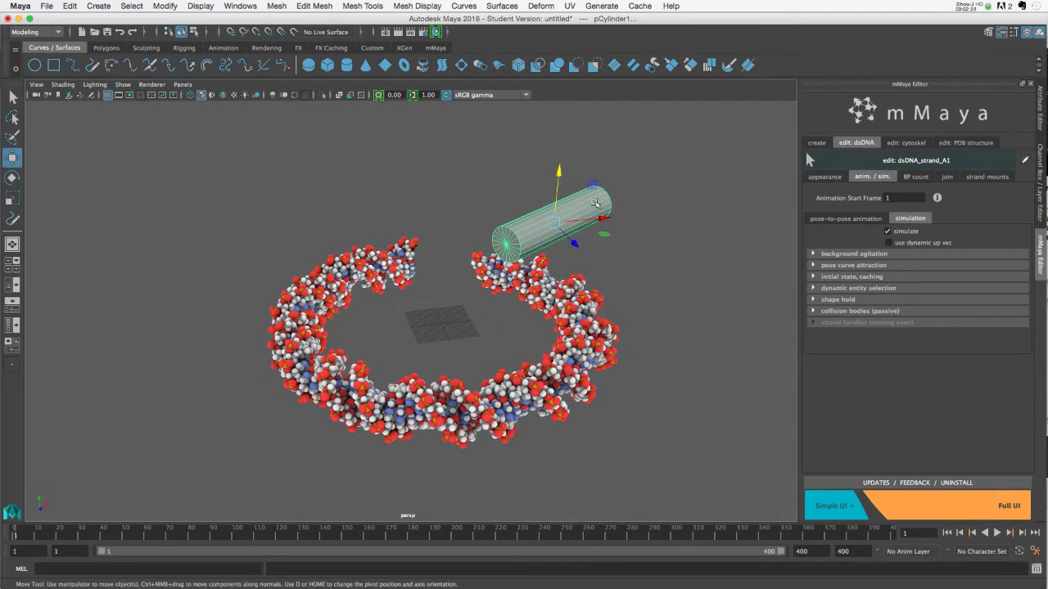
key("q")
left_click_drag(561, 227, 512, 249, "alt")
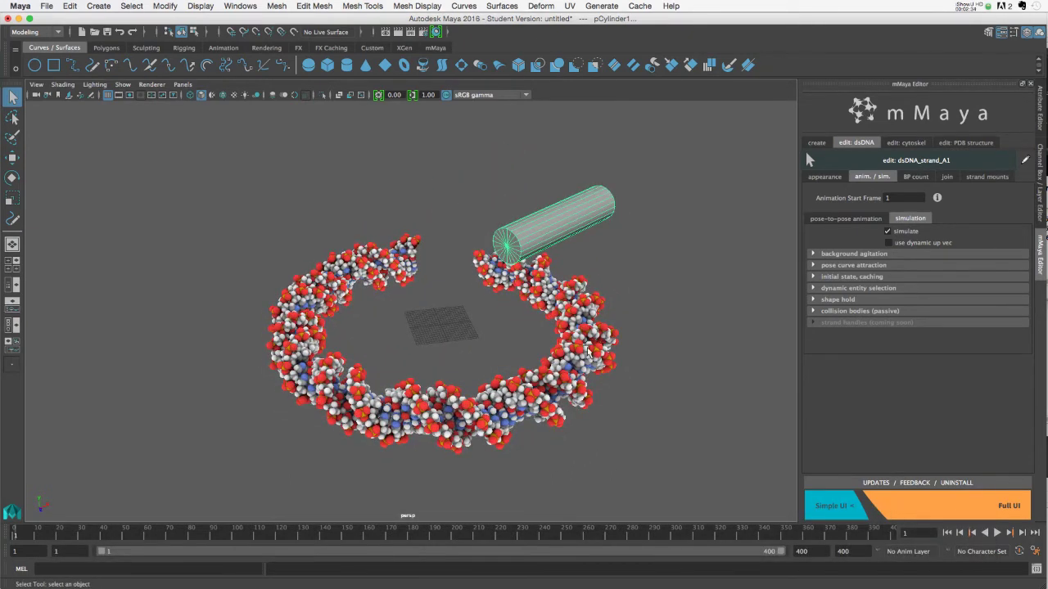
left_click_drag(586, 347, 547, 311, "alt")
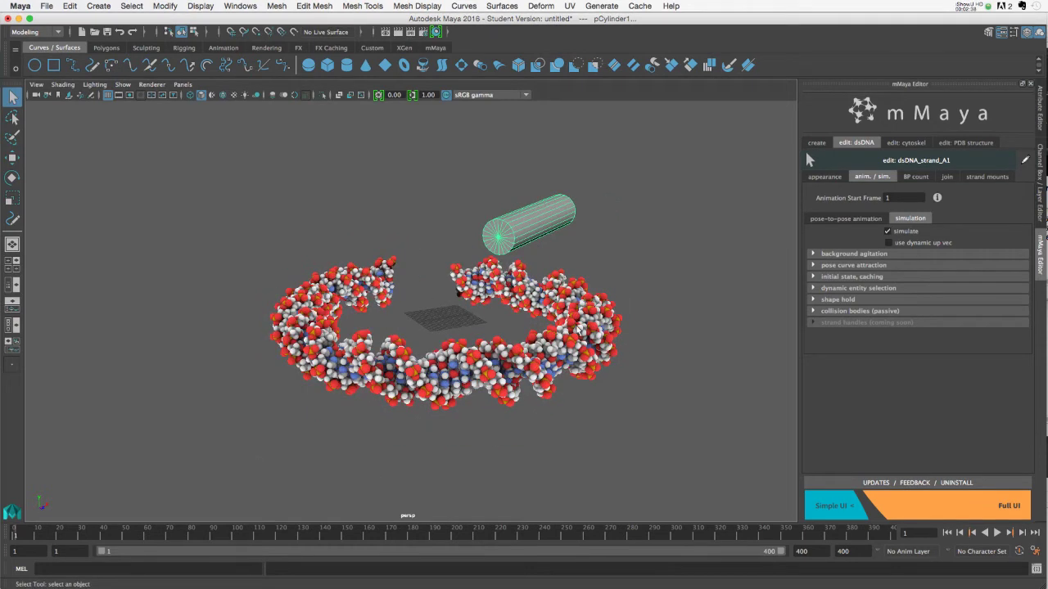
left_click_drag(494, 301, 533, 303, "alt")
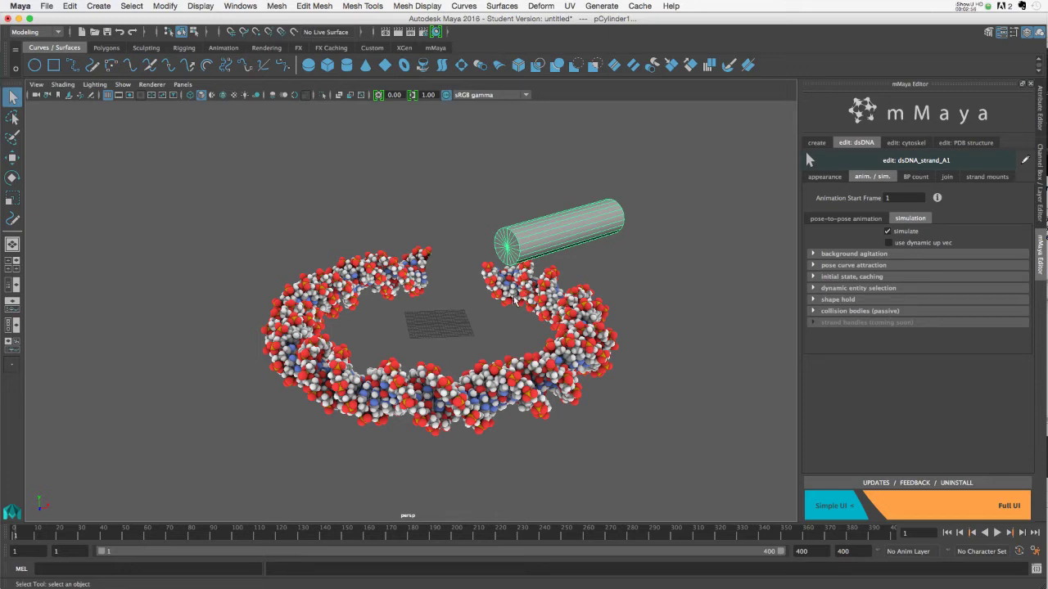
left_click_drag(514, 300, 532, 291, "alt")
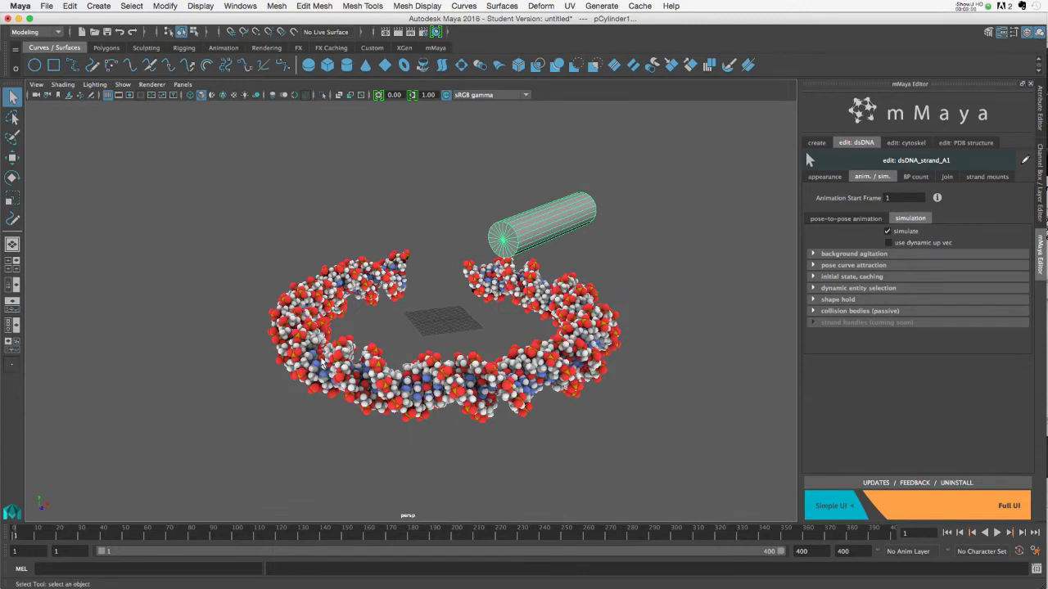
mouse_move(570, 331)
left_mouse_down("alt")
mouse_move(548, 336)
mouse_move(556, 331)
left_mouse_up("alt")
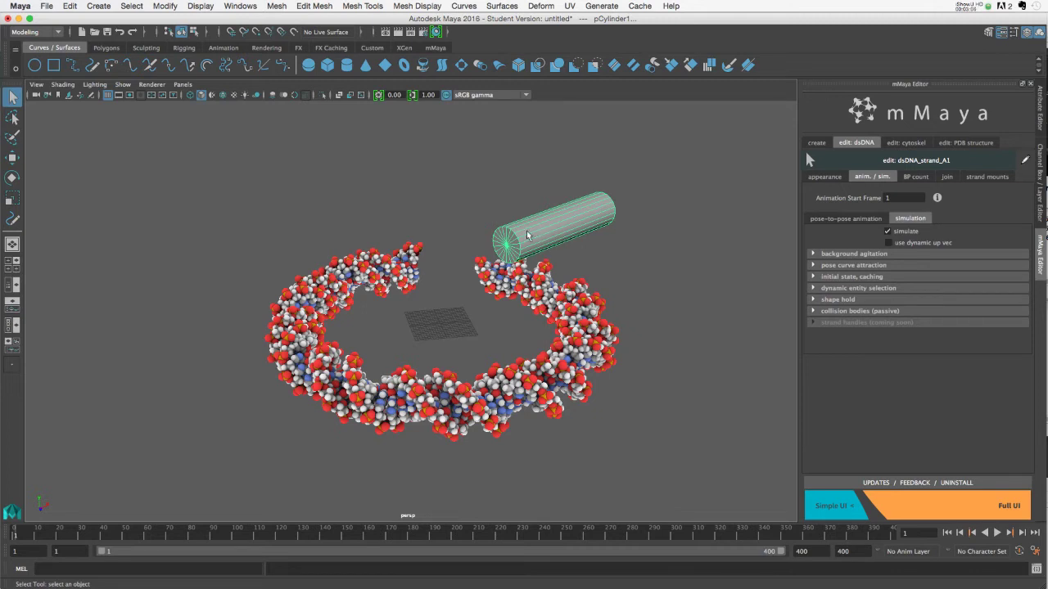
left_click_drag(546, 312, 553, 242, "alt")
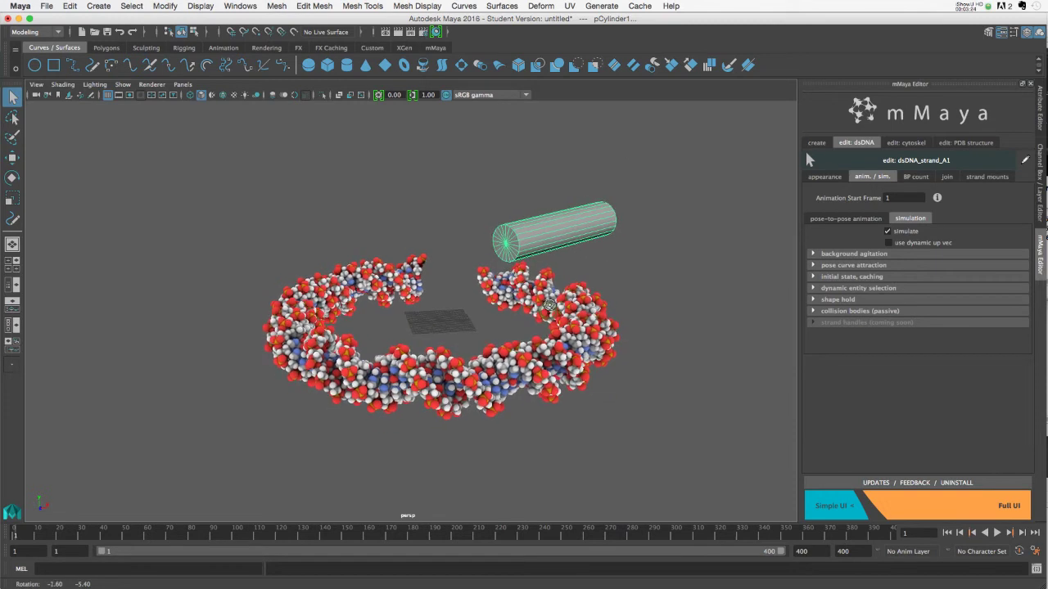
Key the cylinder's Translate Y at frame 50 in its raised position above the strand.
left_click(551, 233)
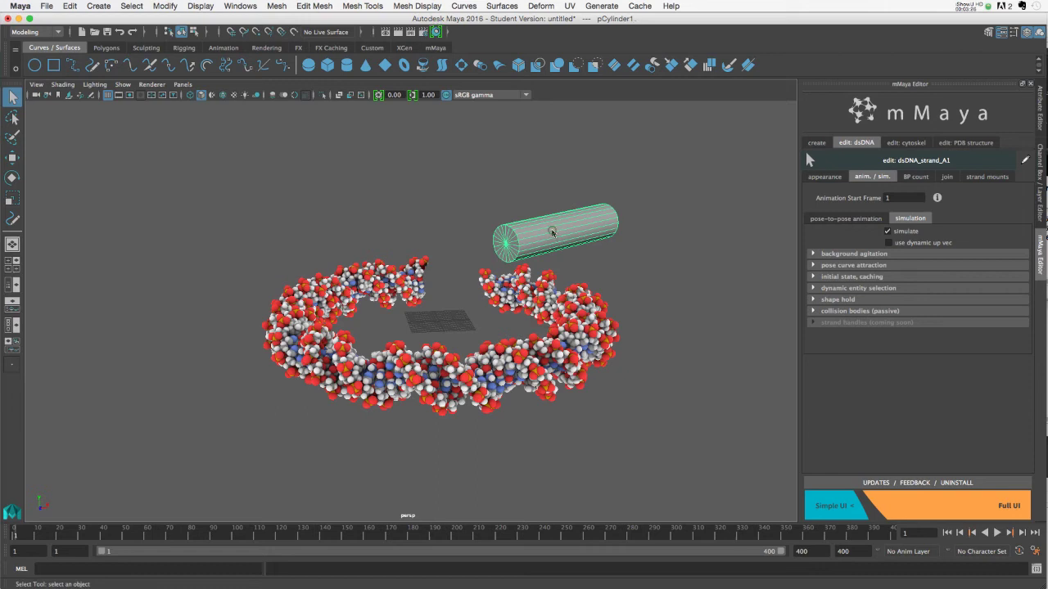
left_click_drag(552, 231, 553, 241, "alt")
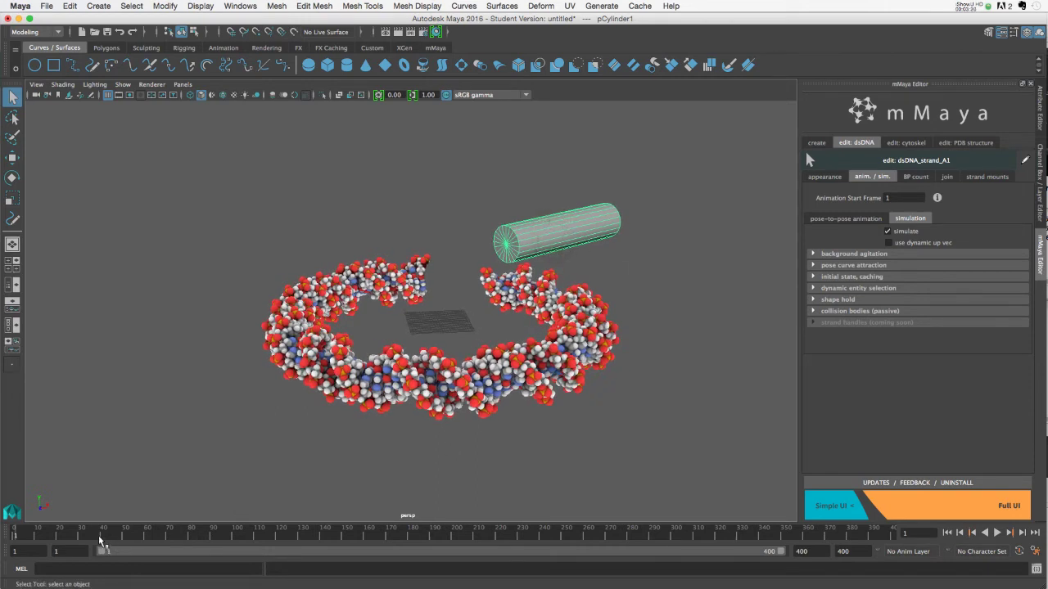
left_click(124, 539)
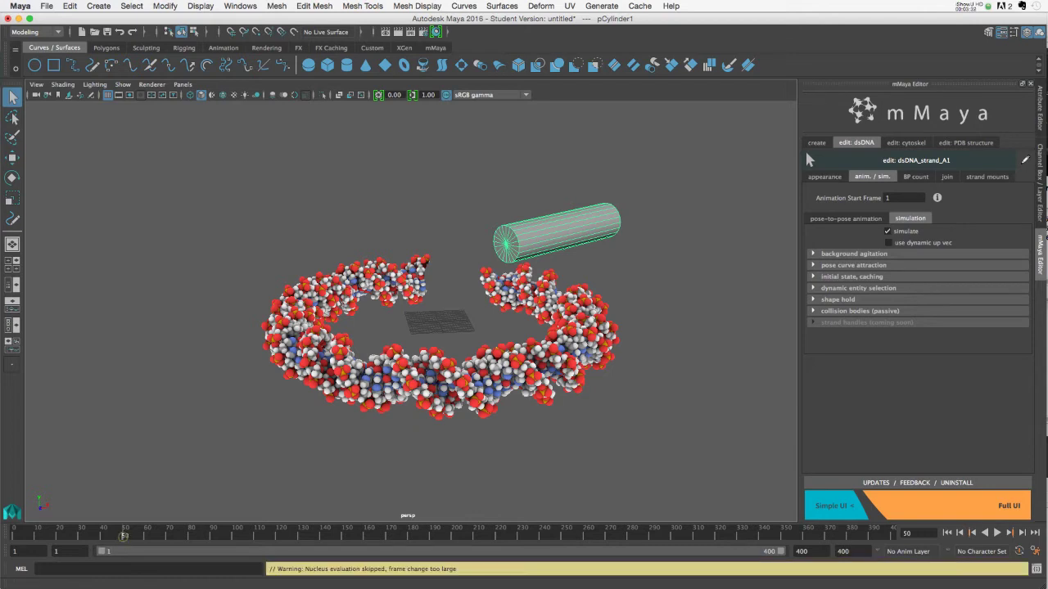
left_click(1039, 178)
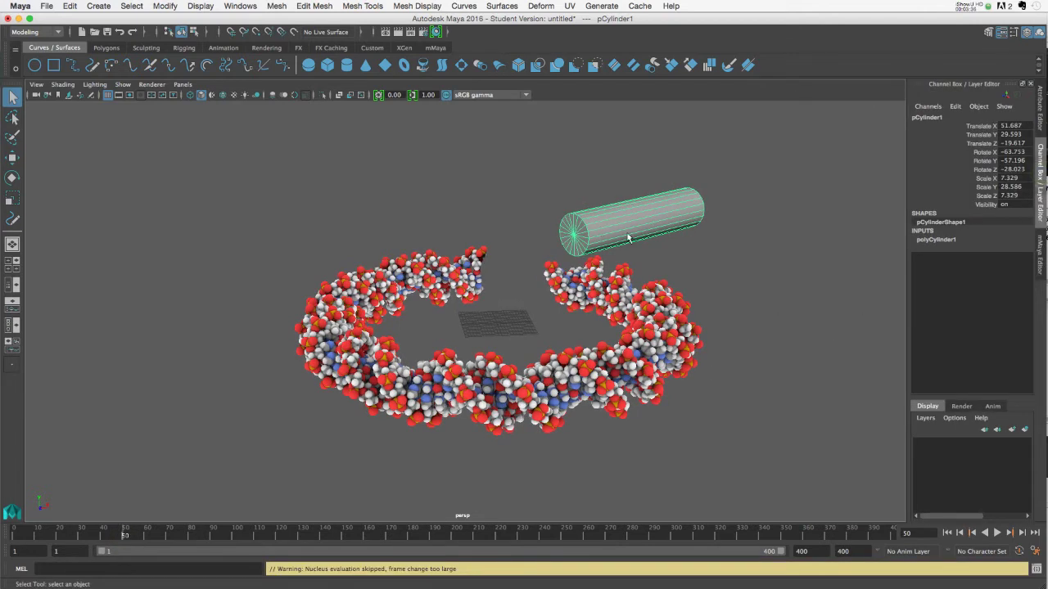
right_click(979, 136)
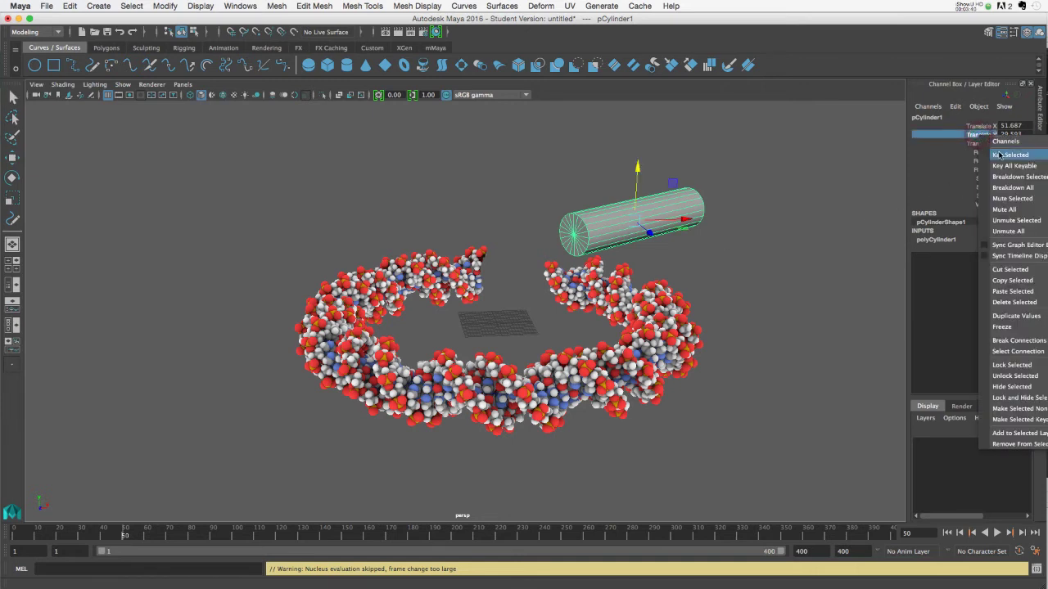
left_click(1009, 155)
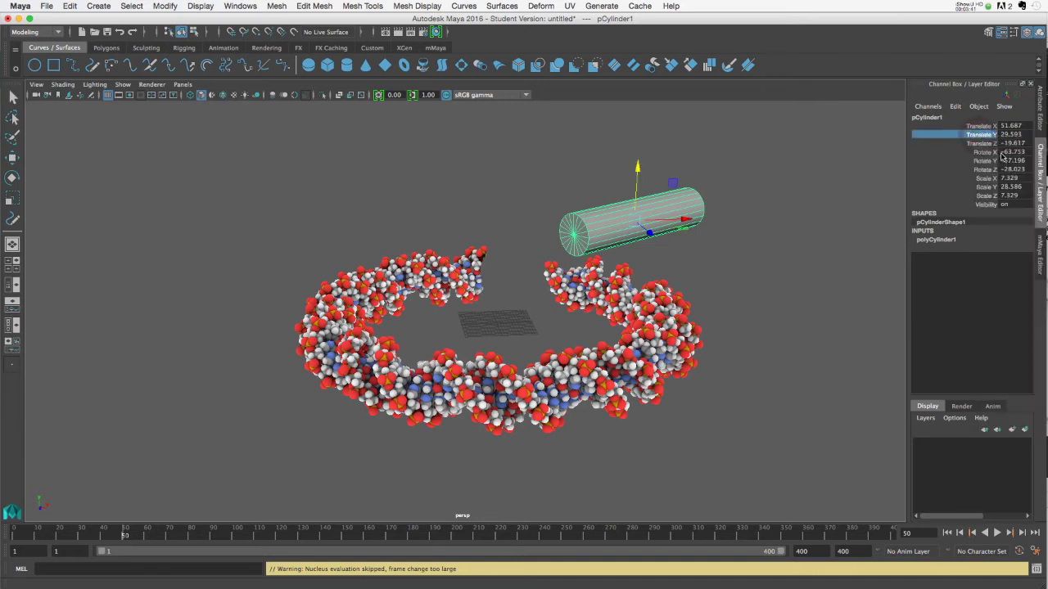
At frame 80, lower the cylinder well below the DNA strand to Translate Y -49.971 and key that channel.
left_click(190, 536)
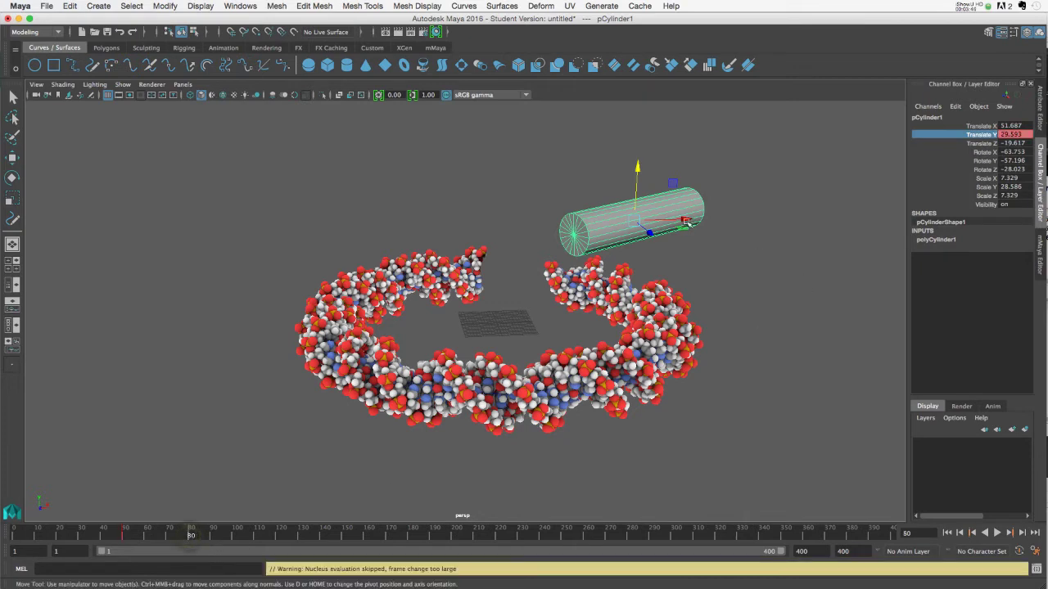
left_click_drag(636, 168, 663, 398, "alt")
right_click(987, 135)
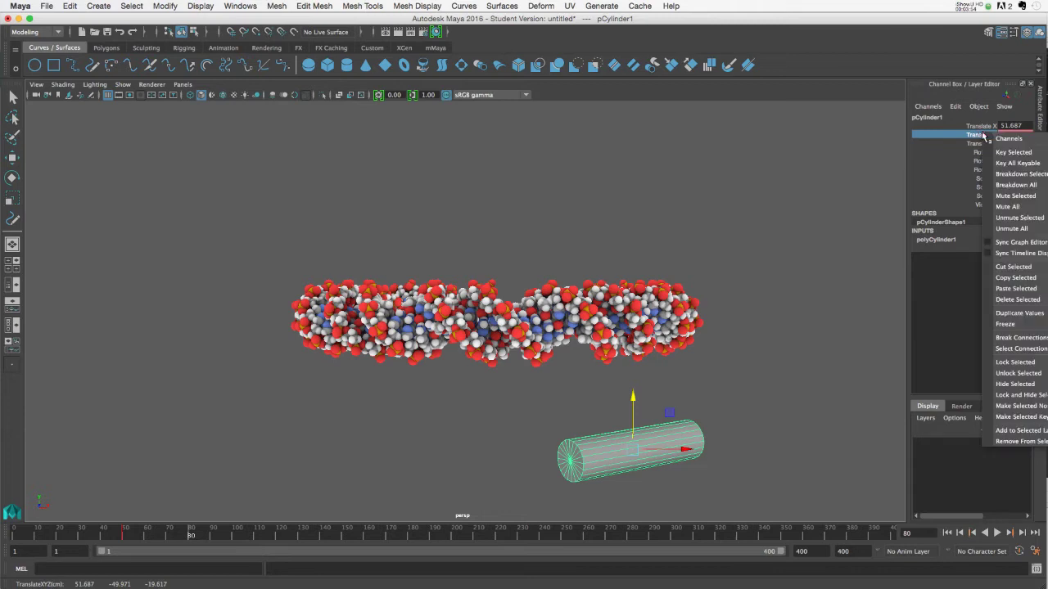
left_click(1000, 152)
key("q")
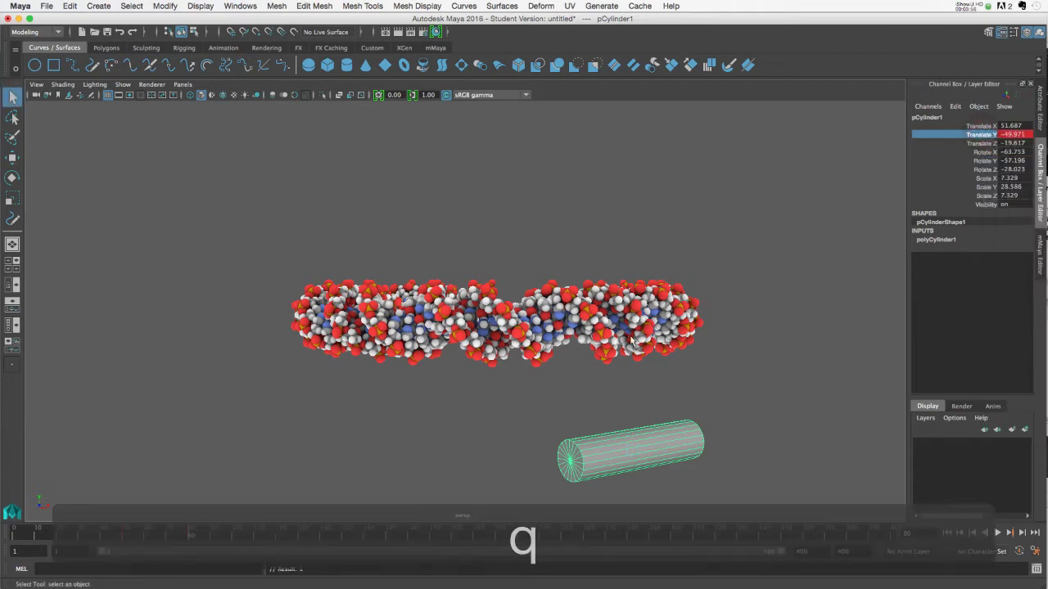
Play the simulation from the first frame until the cylinder has dropped past the strand, stop it and rewind.
left_click_drag(838, 222, 626, 336, "alt")
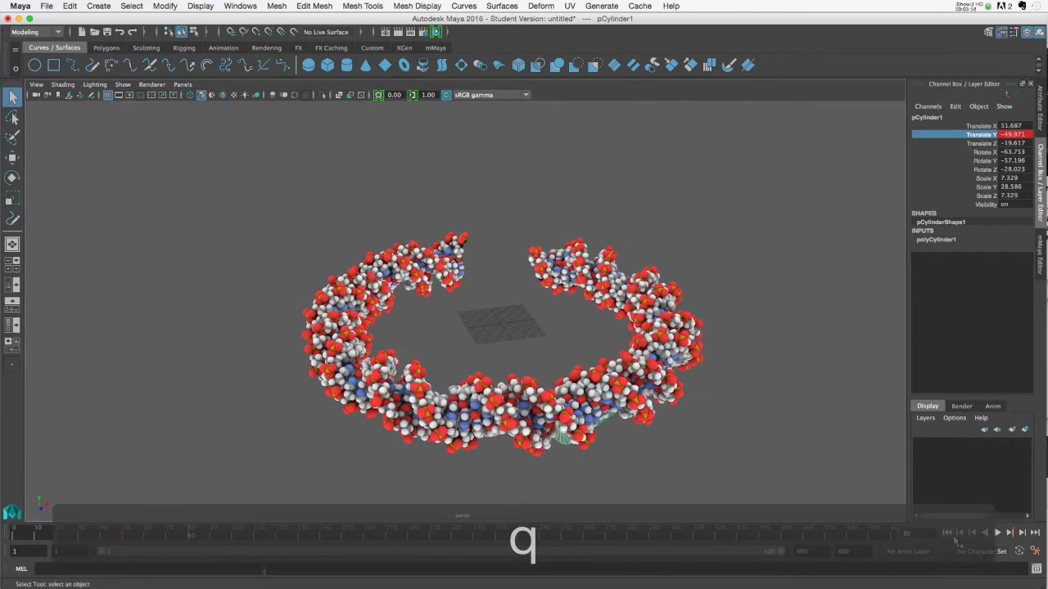
left_click(947, 533)
left_click(997, 533)
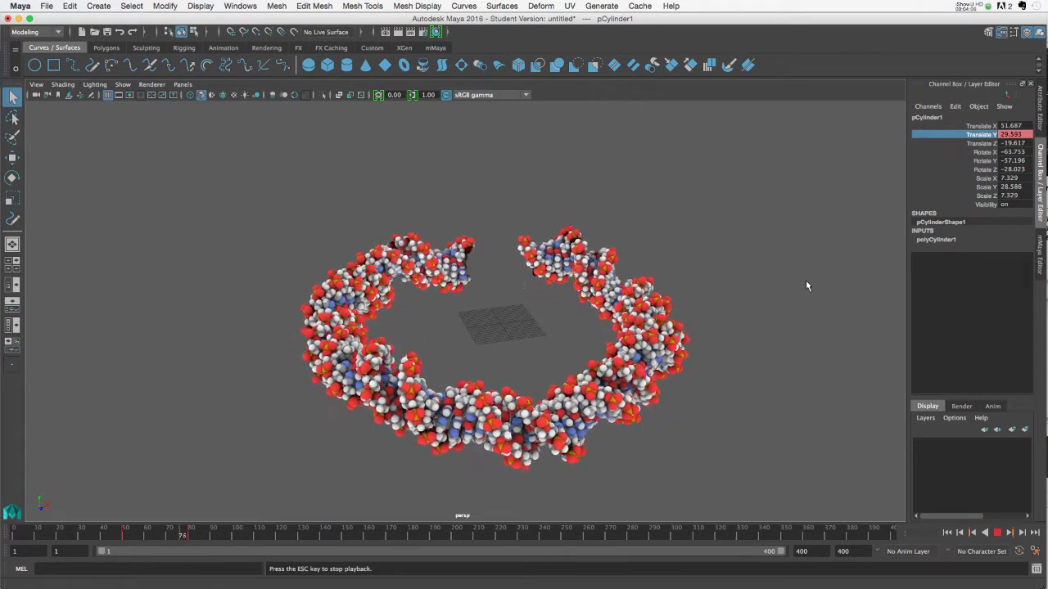
key("Escape")
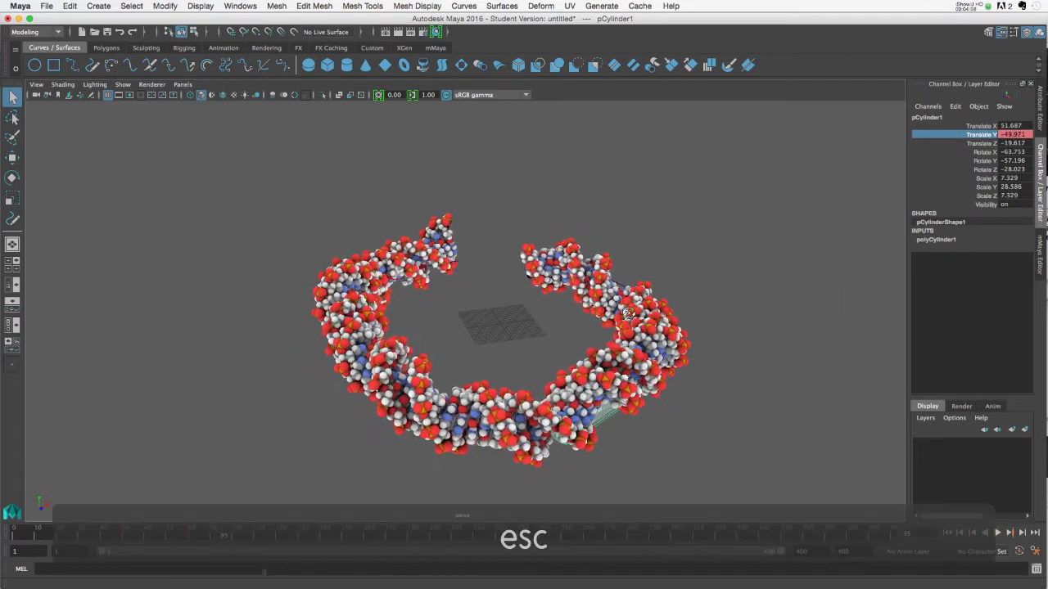
left_click(947, 533)
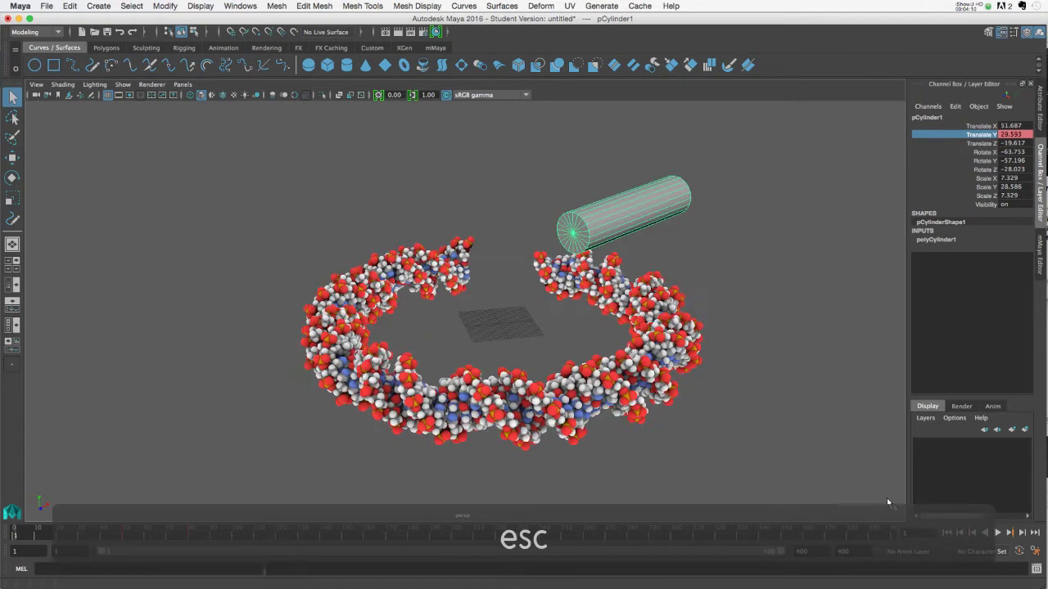
Deselect the cylinder and lower the DNA strand's kinetic agitation strength to 0.0123 in its background agitation settings.
left_click(722, 230)
middle_click_drag(577, 323, 529, 319, "alt")
left_click_drag(549, 319, 550, 326, "alt")
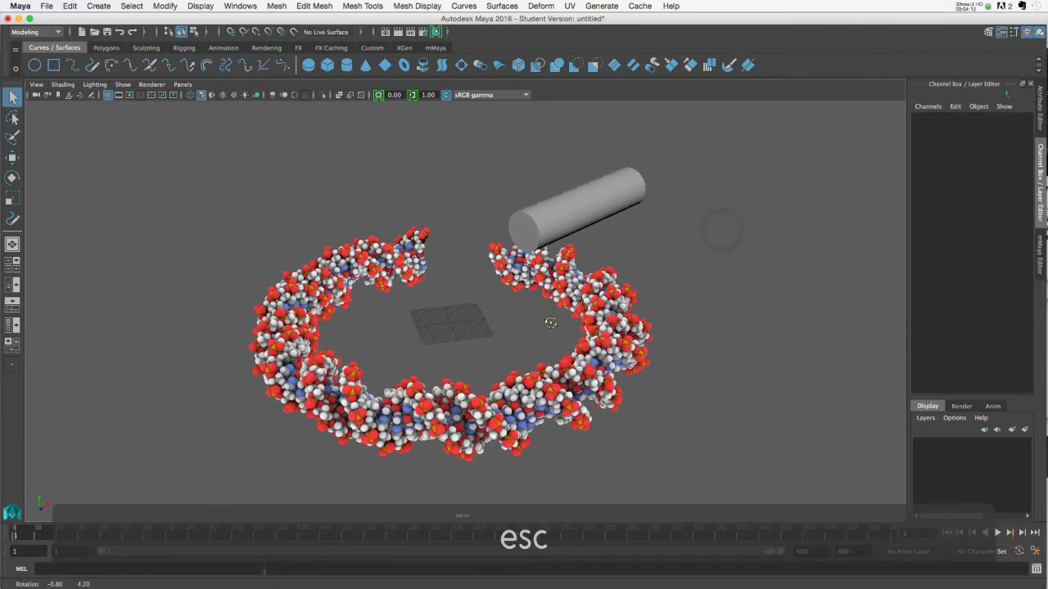
left_click(1040, 270)
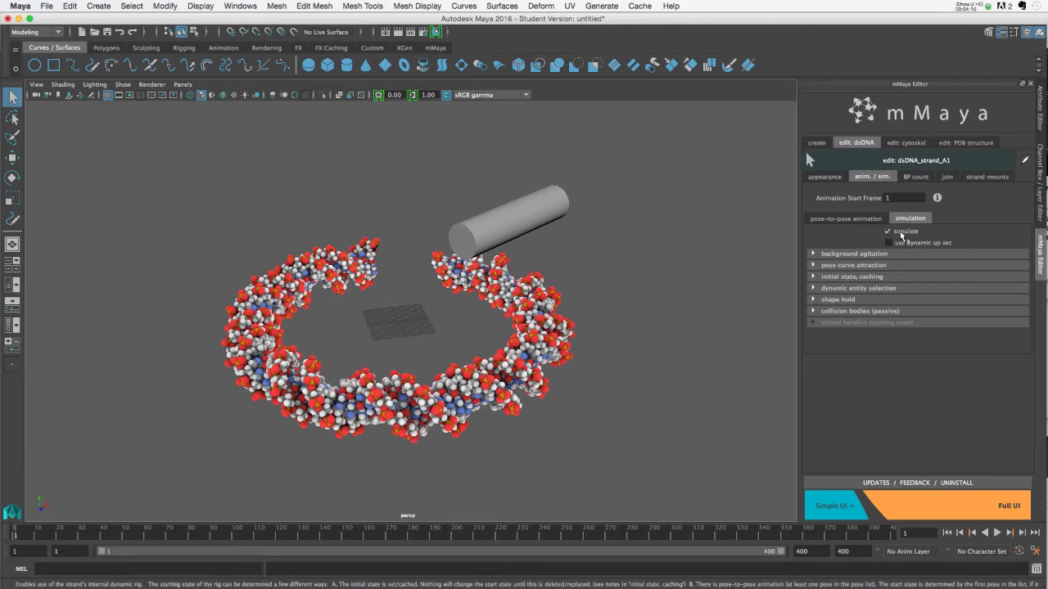
left_click(813, 256)
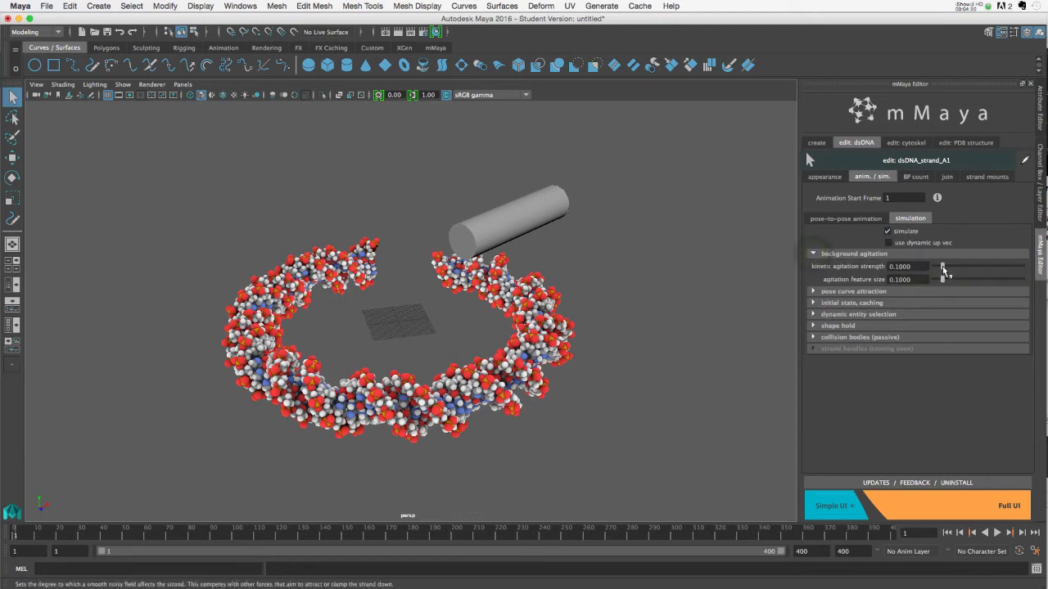
left_click_drag(943, 267, 935, 267)
Set pose attract strength to 0.8067 and shape its ramp to drop from 1 at position 0.4933 to 0 at 0.5067, ending at 0.
left_click(814, 291)
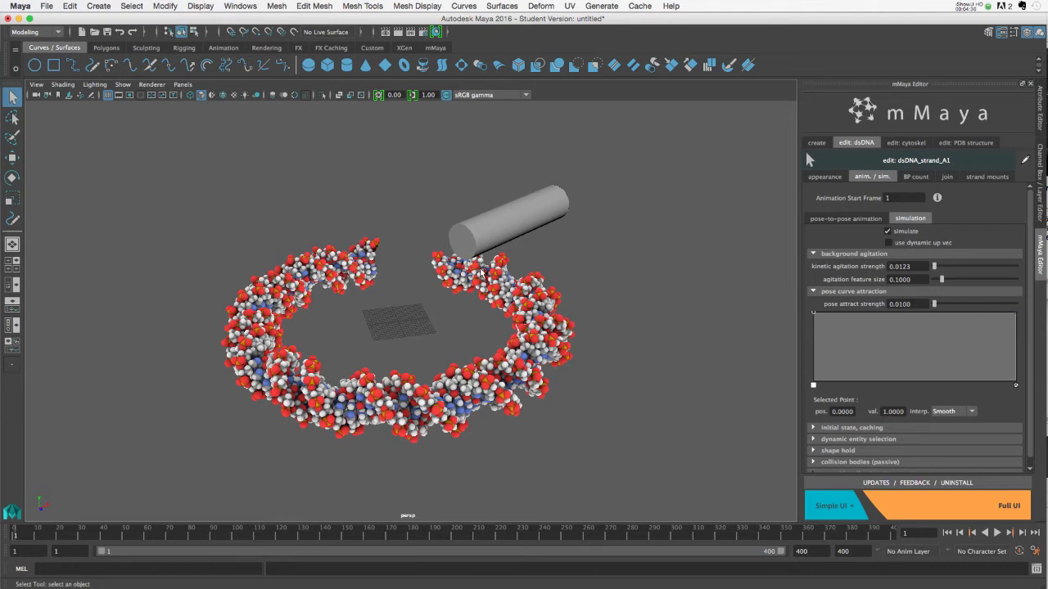
left_click_drag(1016, 313, 1016, 383)
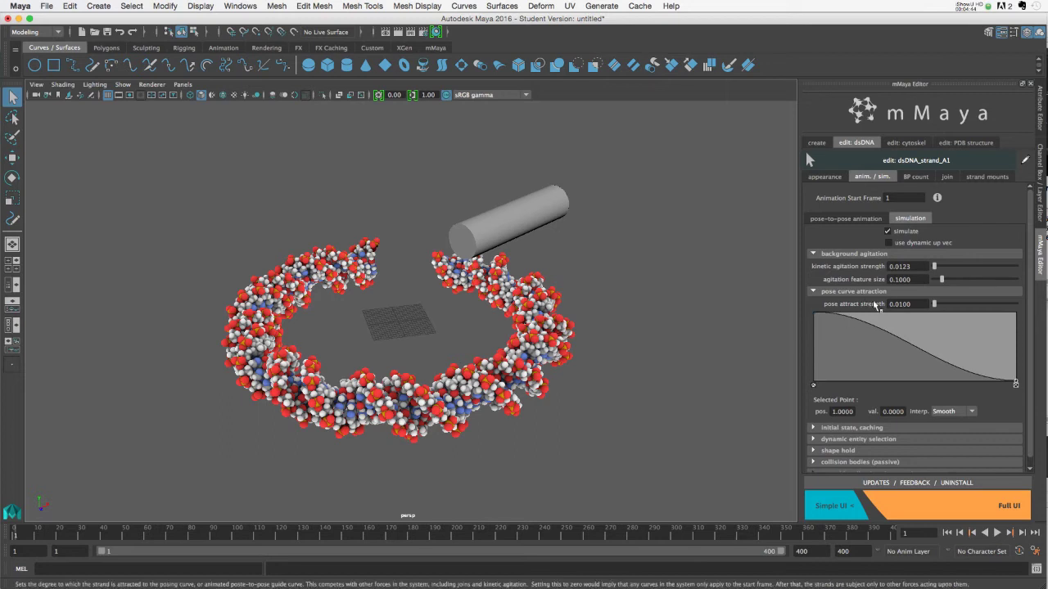
left_click_drag(906, 341, 913, 310)
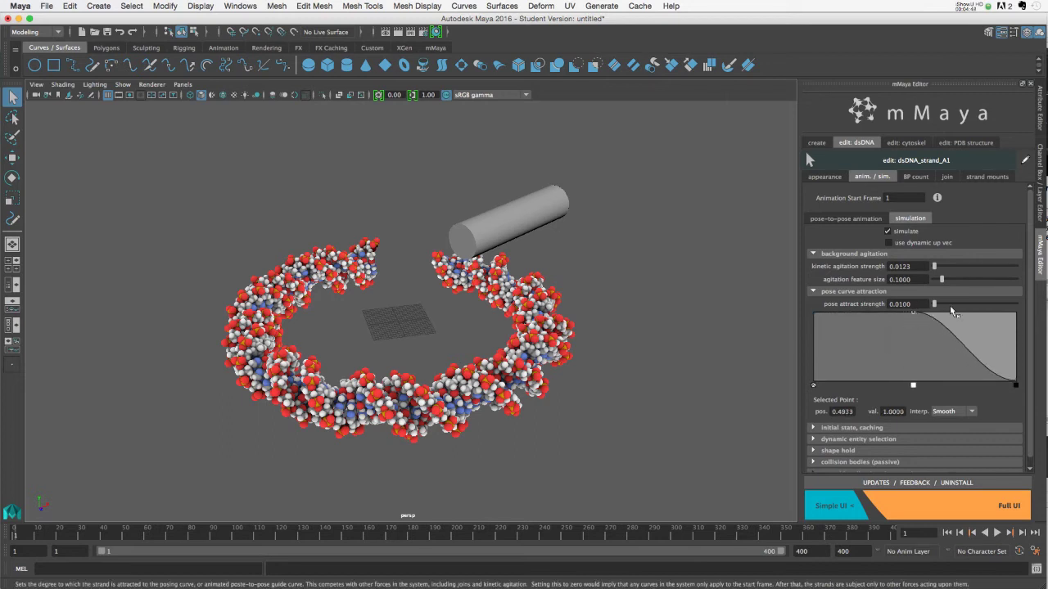
left_click_drag(982, 305, 1000, 306)
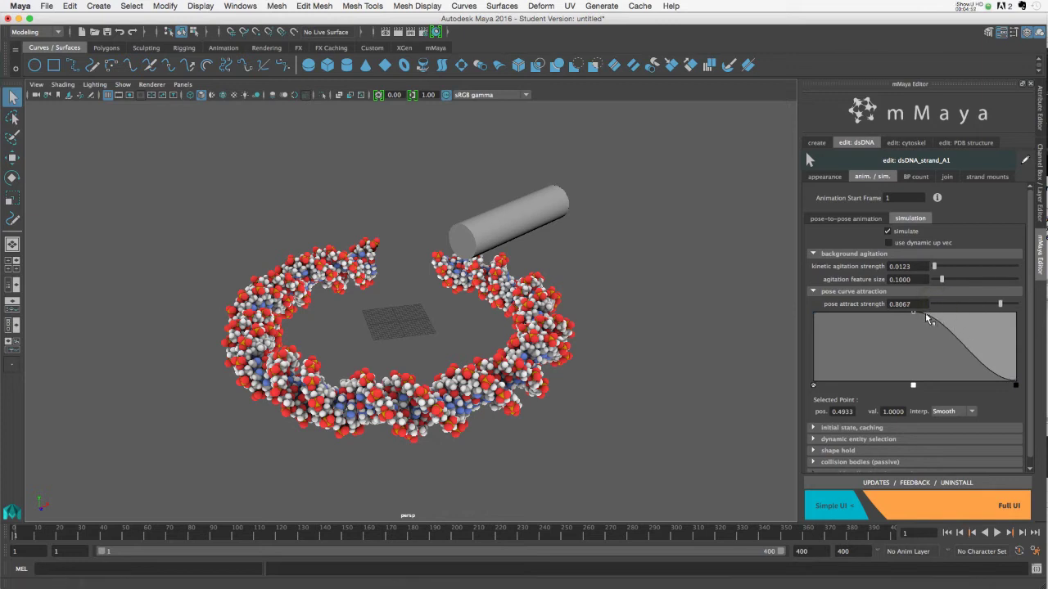
left_click_drag(925, 314, 917, 386)
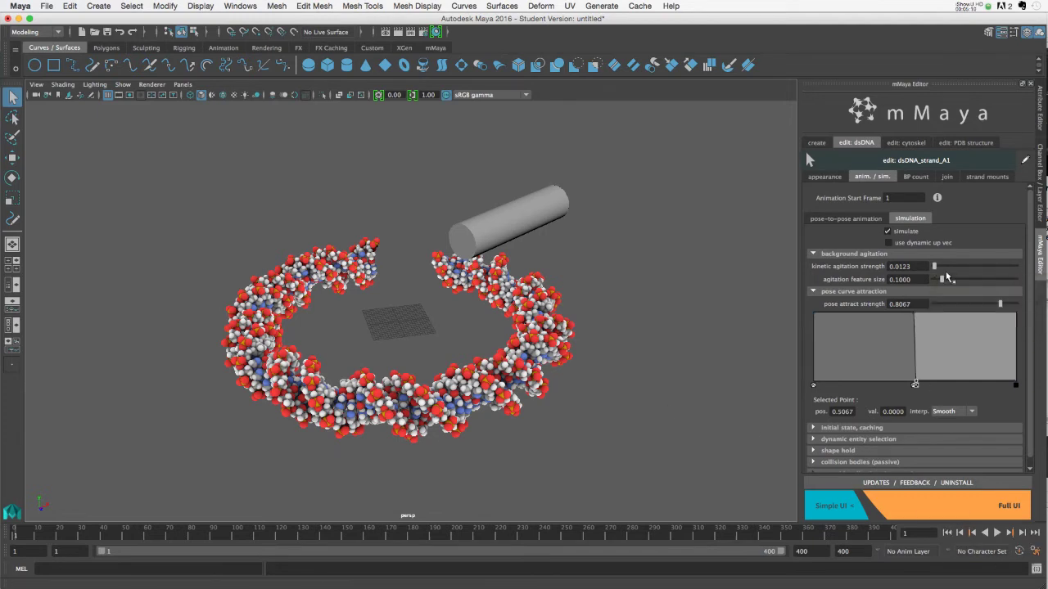
Raise the kinetic agitation strength to 0.6267, play the simulation to test it and rewind to frame 1.
left_click_drag(935, 269, 985, 268)
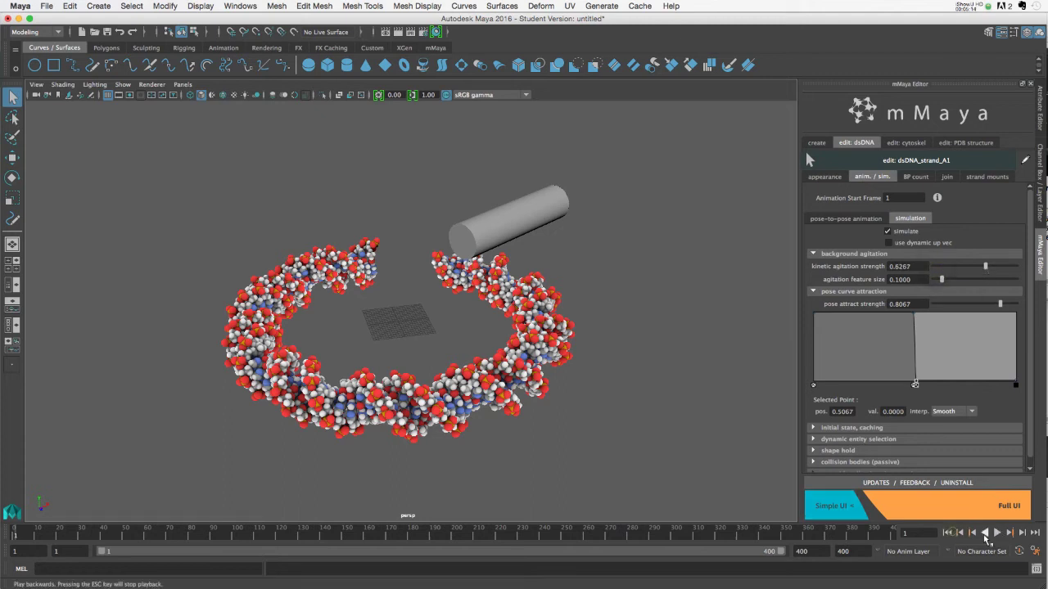
left_click(1001, 534)
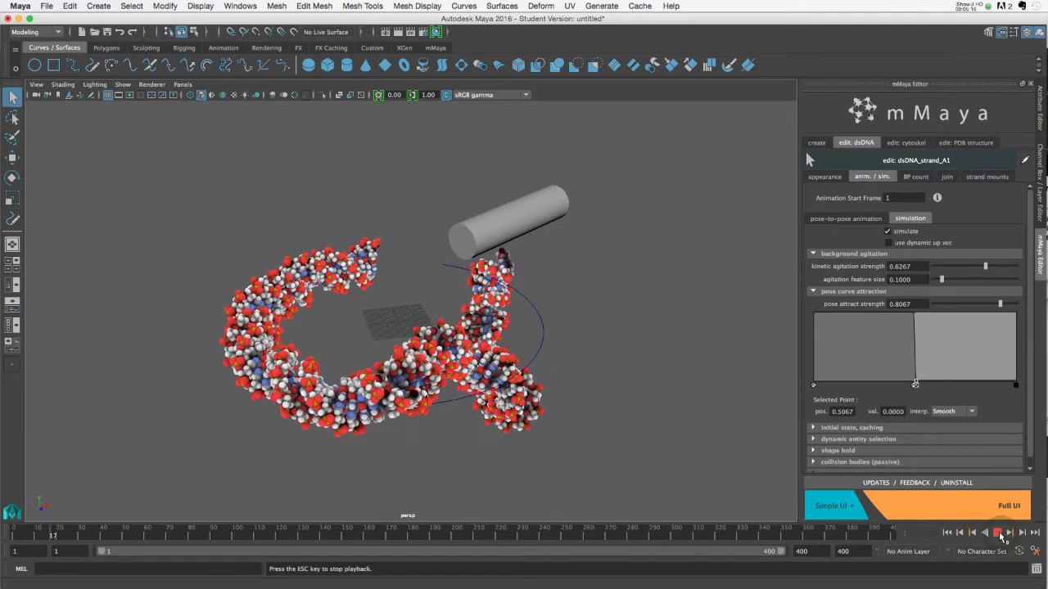
left_click_drag(610, 434, 604, 364, "alt")
left_click(947, 533)
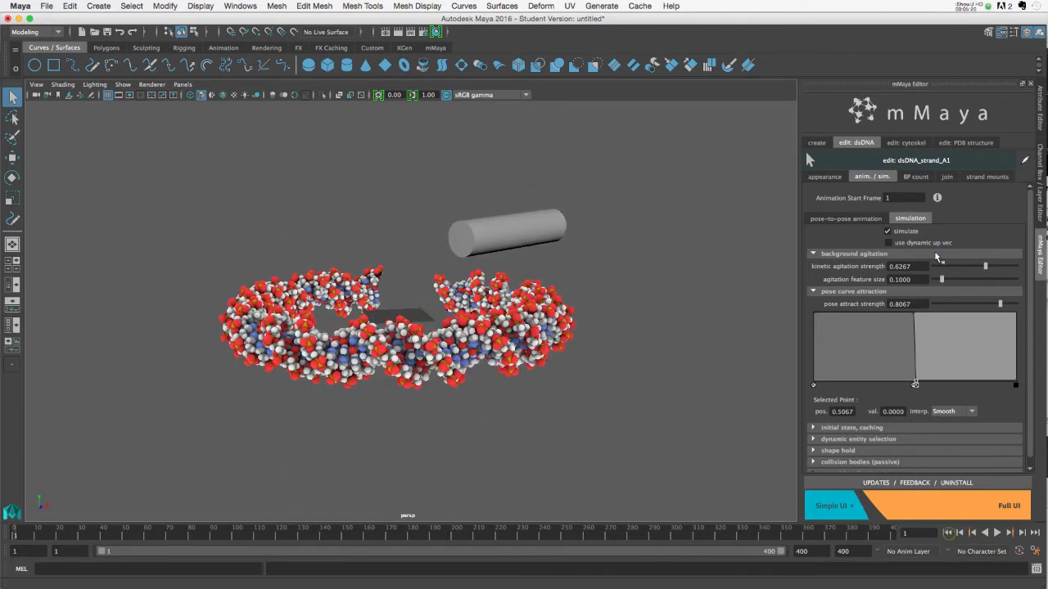
Reduce the kinetic agitation strength to 0.0200, replay the simulation past the cylinder's drop and rewind to frame 1.
left_click_drag(984, 269, 938, 270)
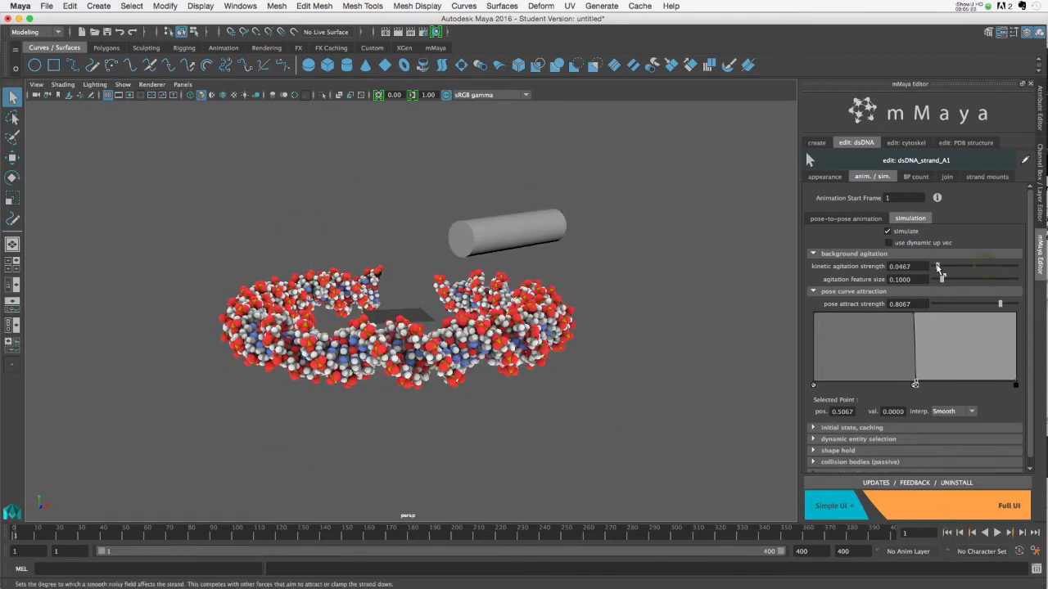
mouse_move(617, 357)
left_mouse_down("alt")
mouse_move(615, 370)
mouse_move(613, 360)
left_mouse_up("alt")
left_click(997, 533)
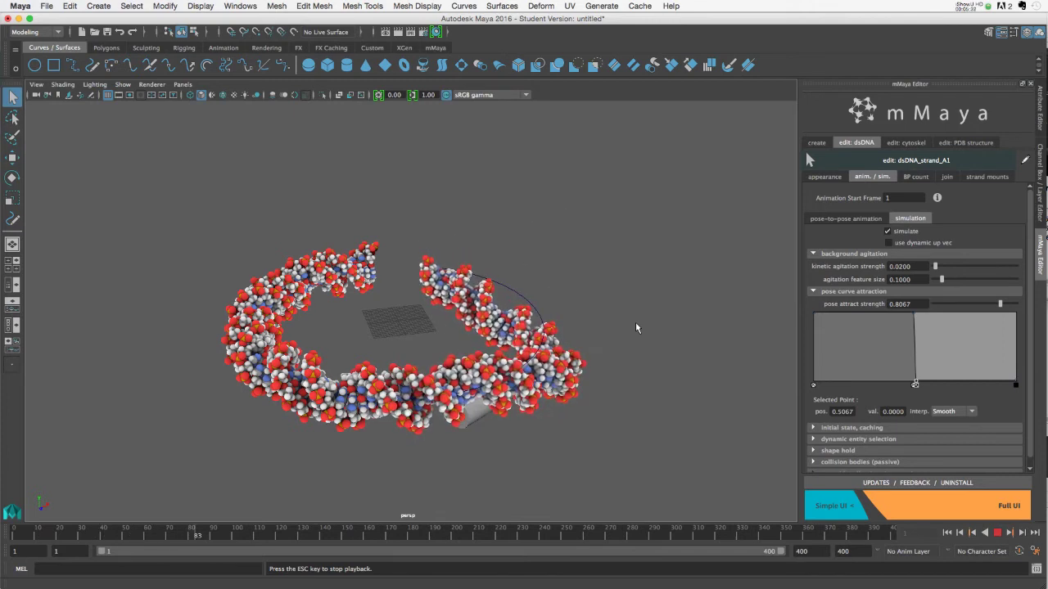
key("Escape")
left_click(947, 533)
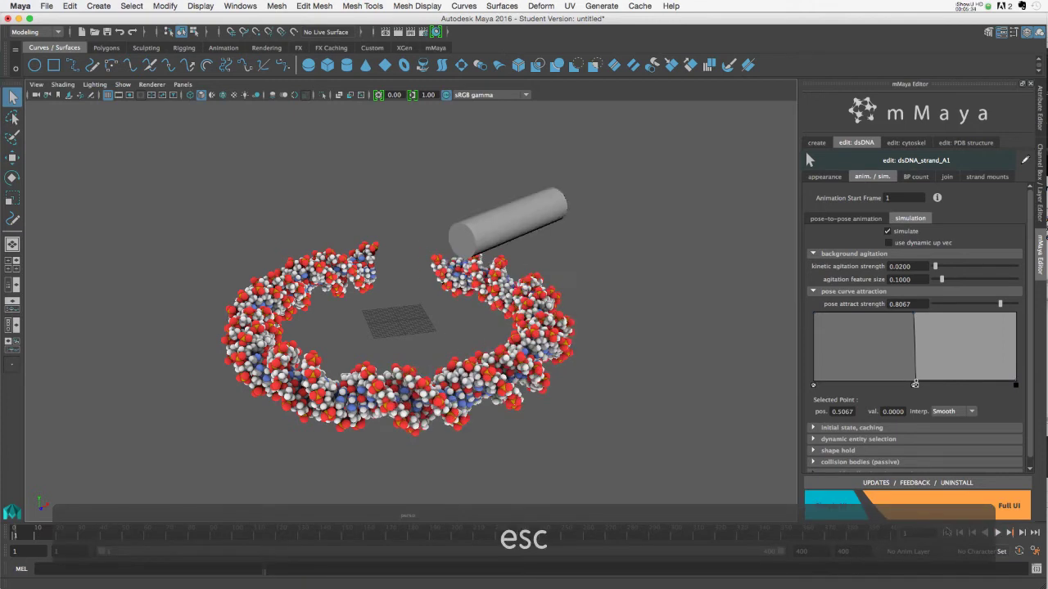
Add the polygon cylinder as a passive collision body for the DNA strand, then clear the selection.
left_click(528, 215)
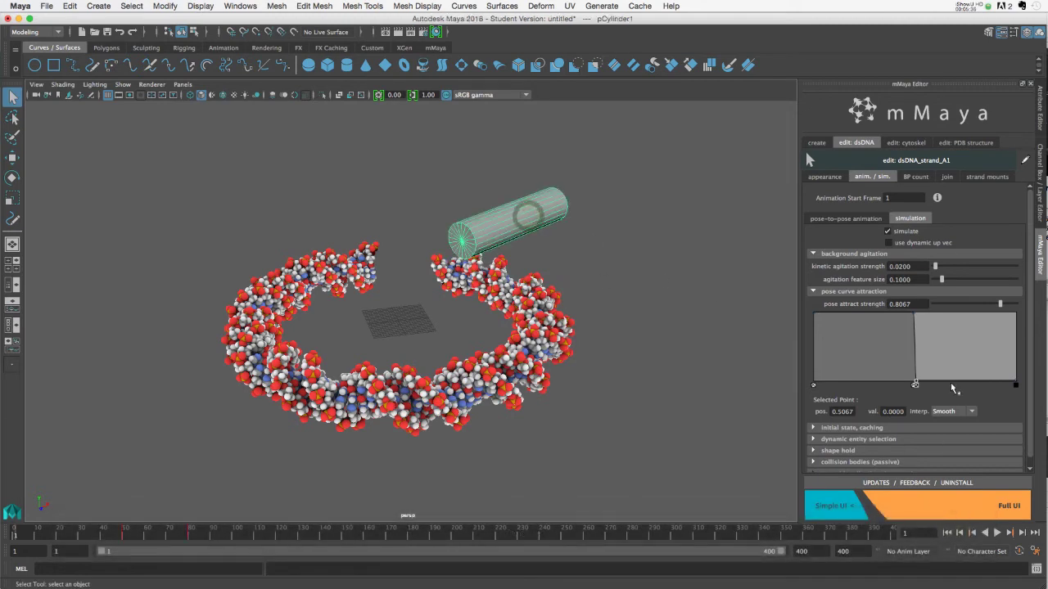
scroll(962, 391, "down", 1)
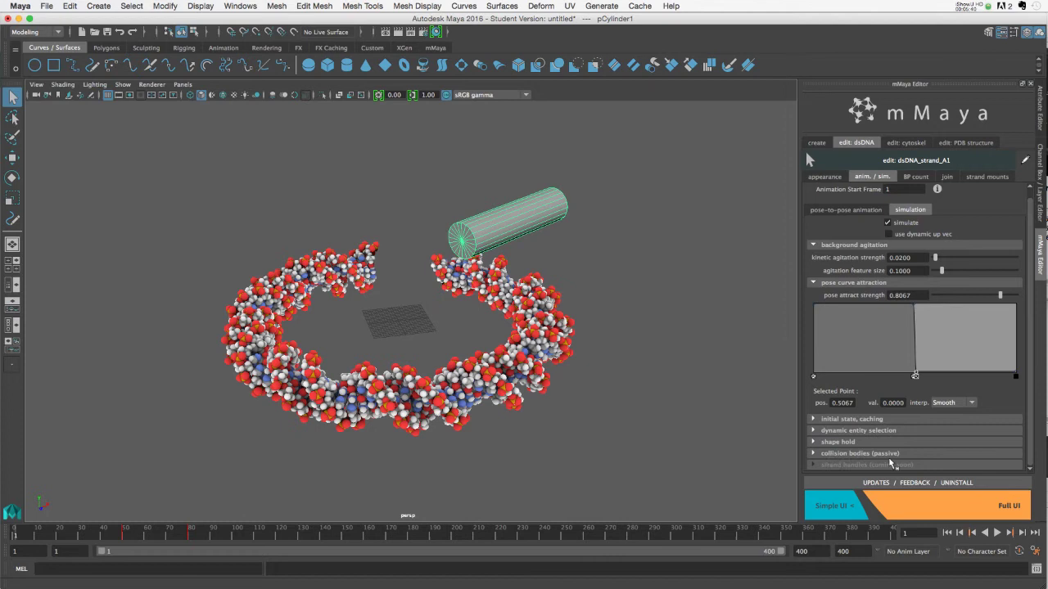
left_click(815, 456)
scroll(851, 426, "down", 1)
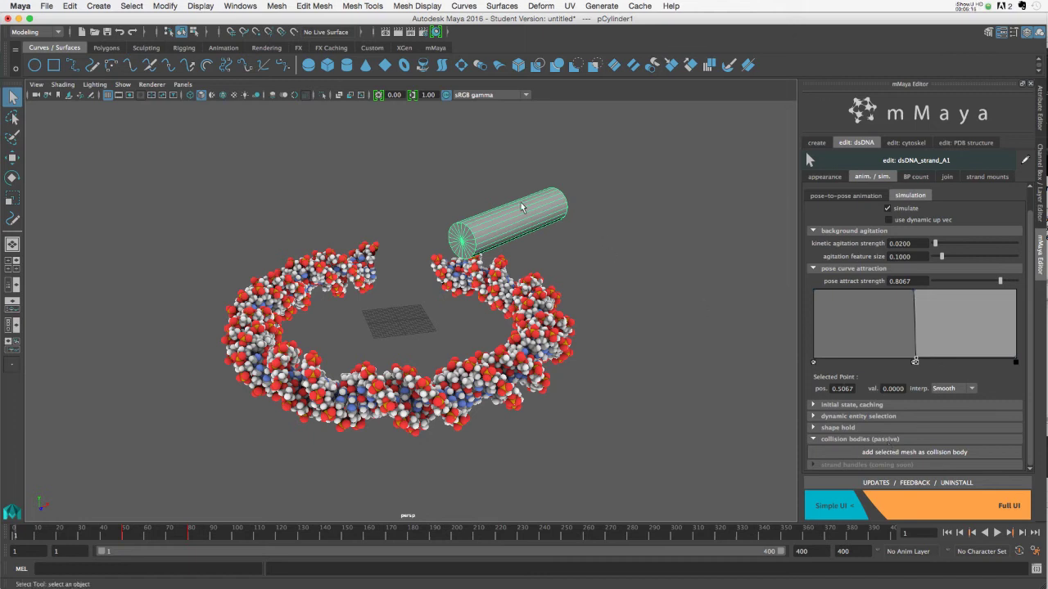
left_click(976, 454)
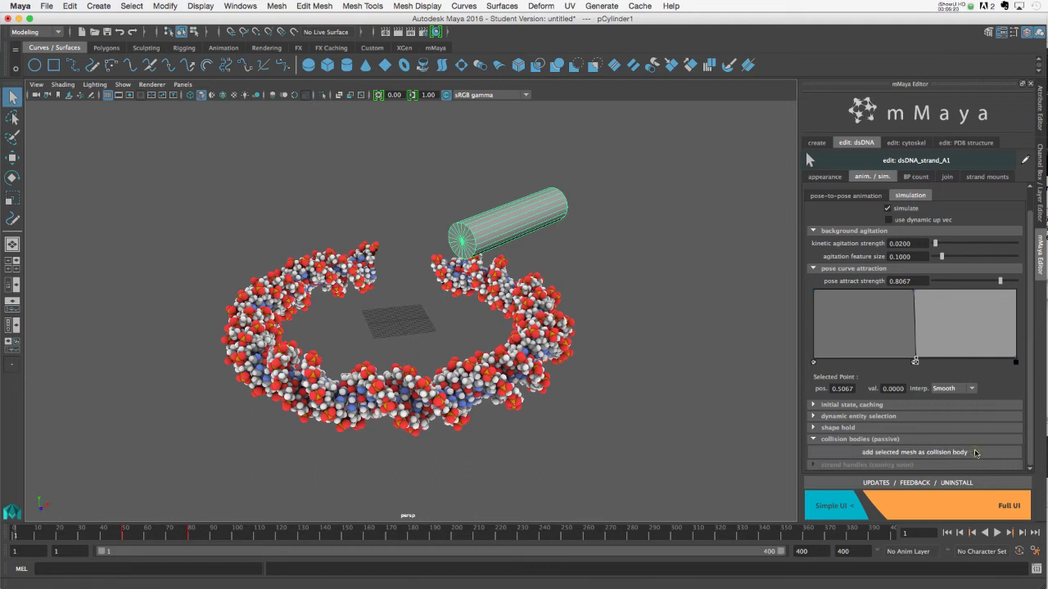
left_click(719, 368)
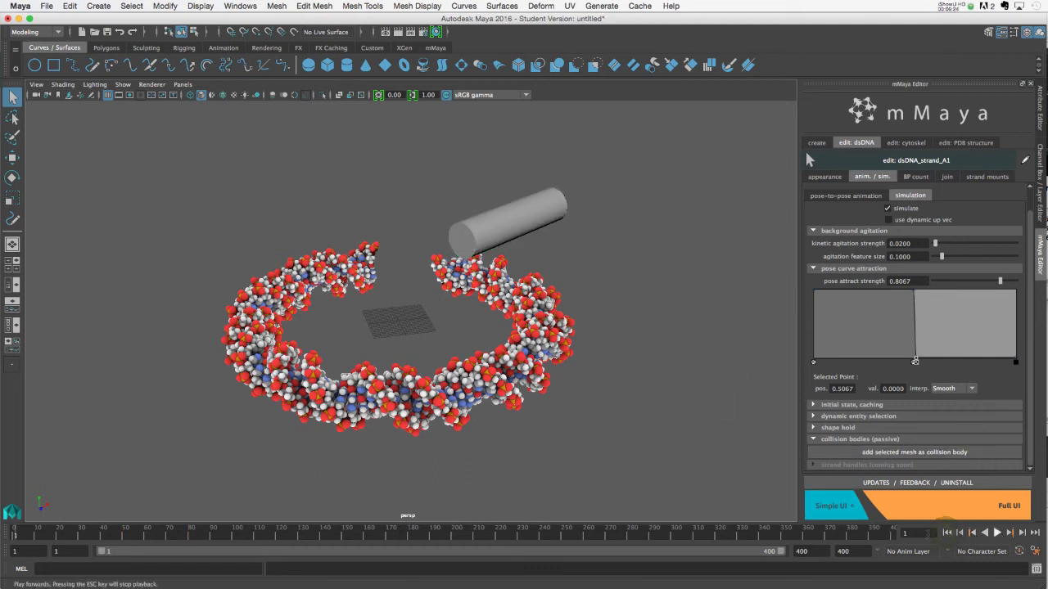
Play the simulation with the cylinder collision, view the strand from the opposite side, and rewind to frame 1.
left_click_drag(489, 337, 526, 329, "alt")
left_click(997, 532)
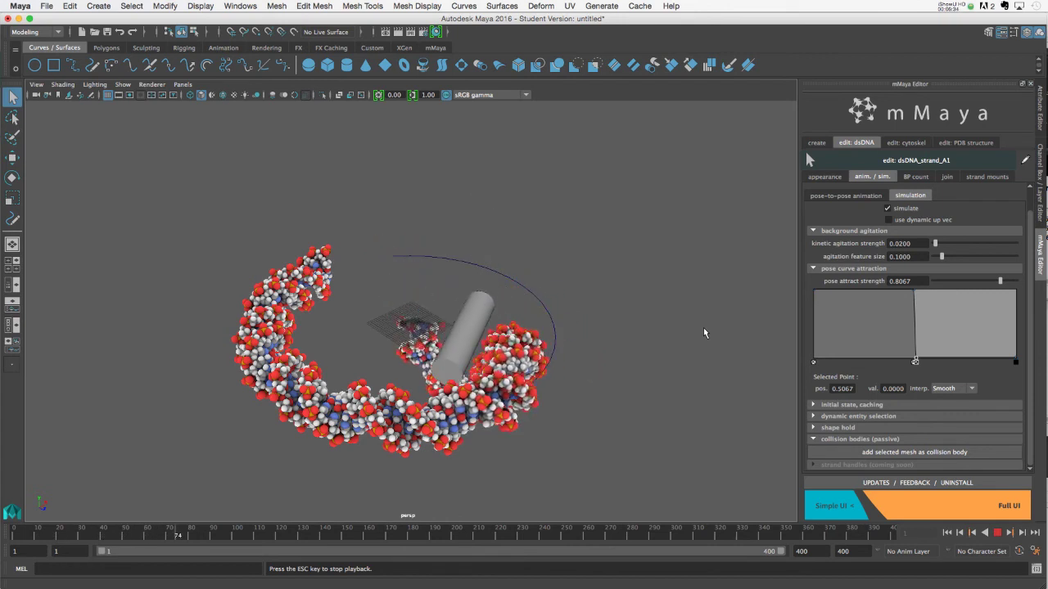
left_click_drag(573, 385, 312, 328, "alt")
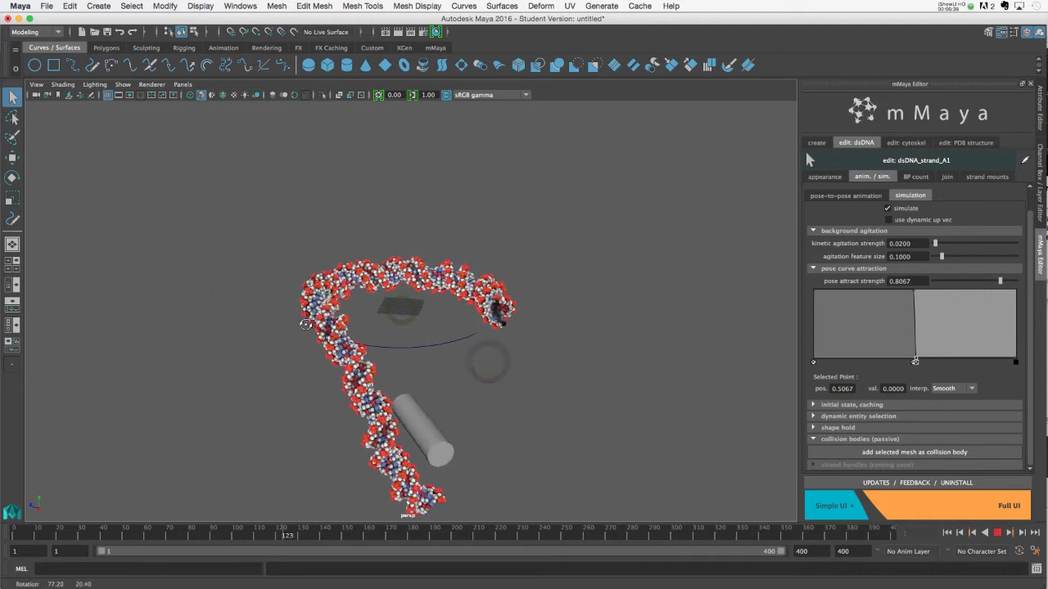
left_click_drag(423, 327, 415, 257, "alt")
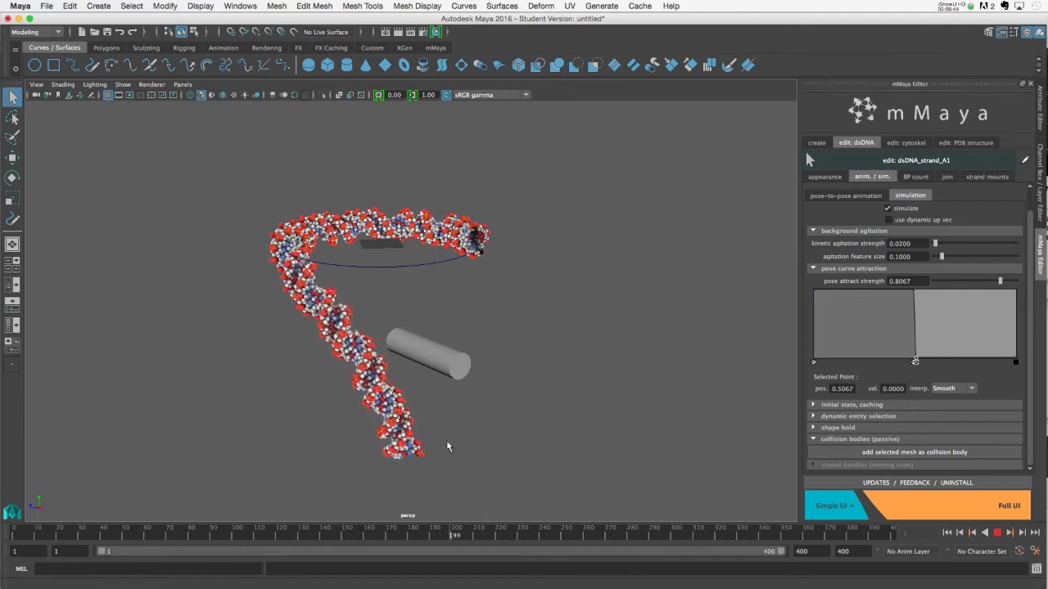
key("Escape")
left_click(947, 533)
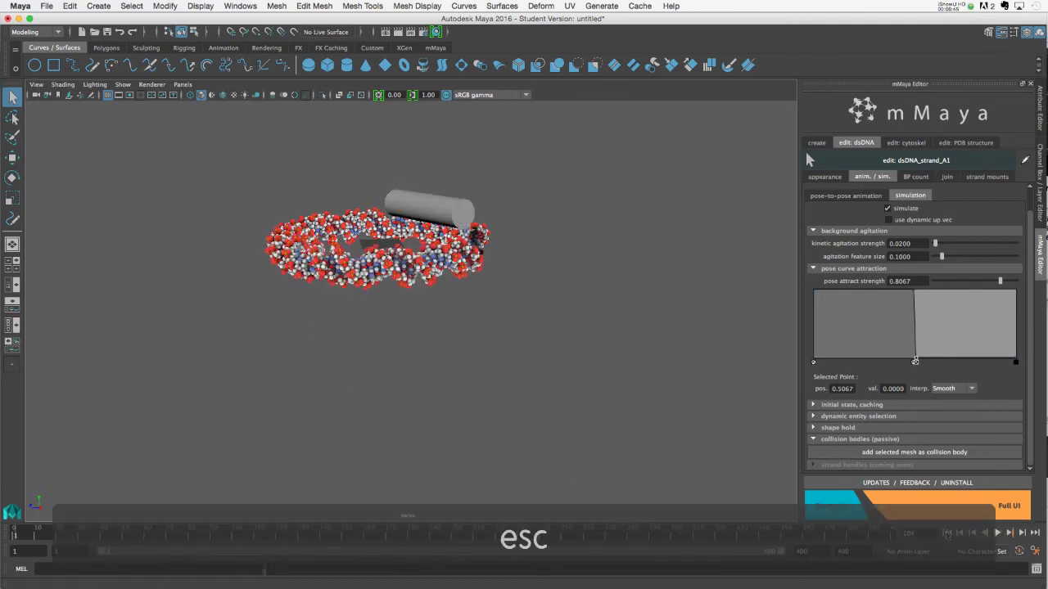
Replay the collision simulation from frame 1 and stop it at frame 170 to check the contact with the cylinder.
left_click(997, 533)
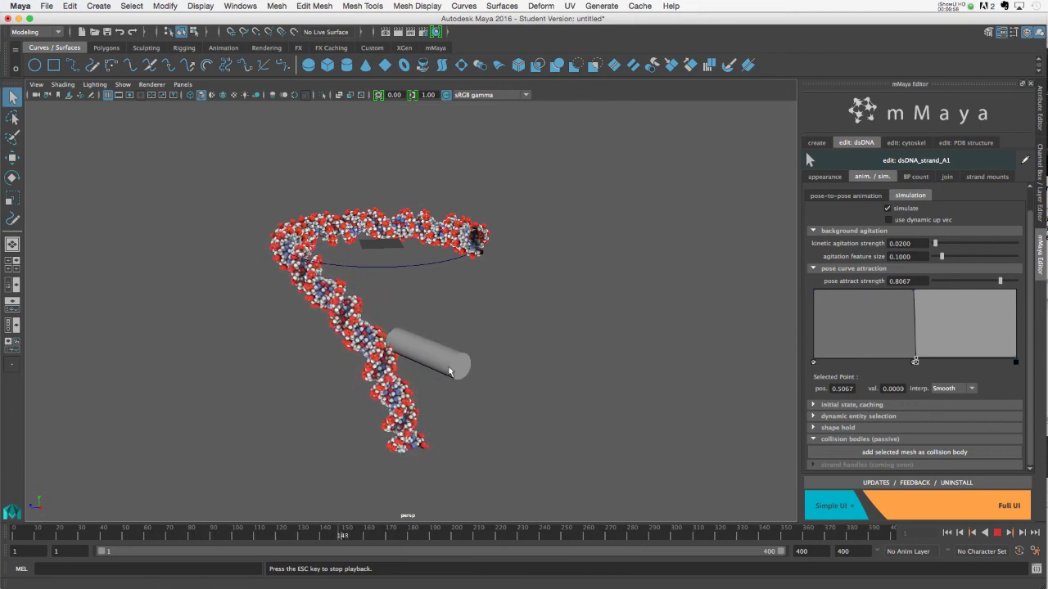
key("Escape")
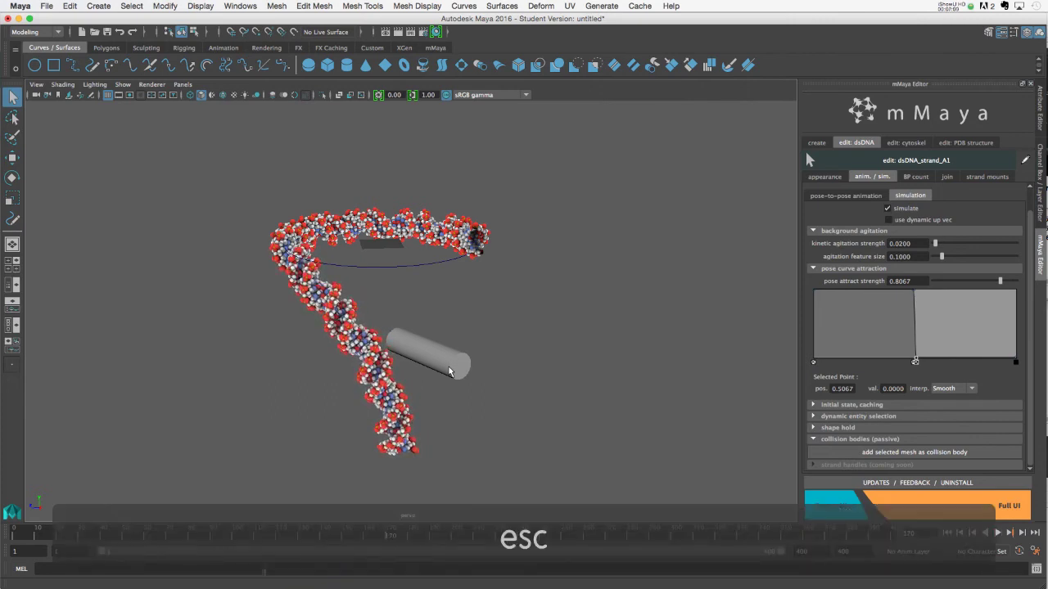
left_click_drag(446, 359, 471, 329, "alt")
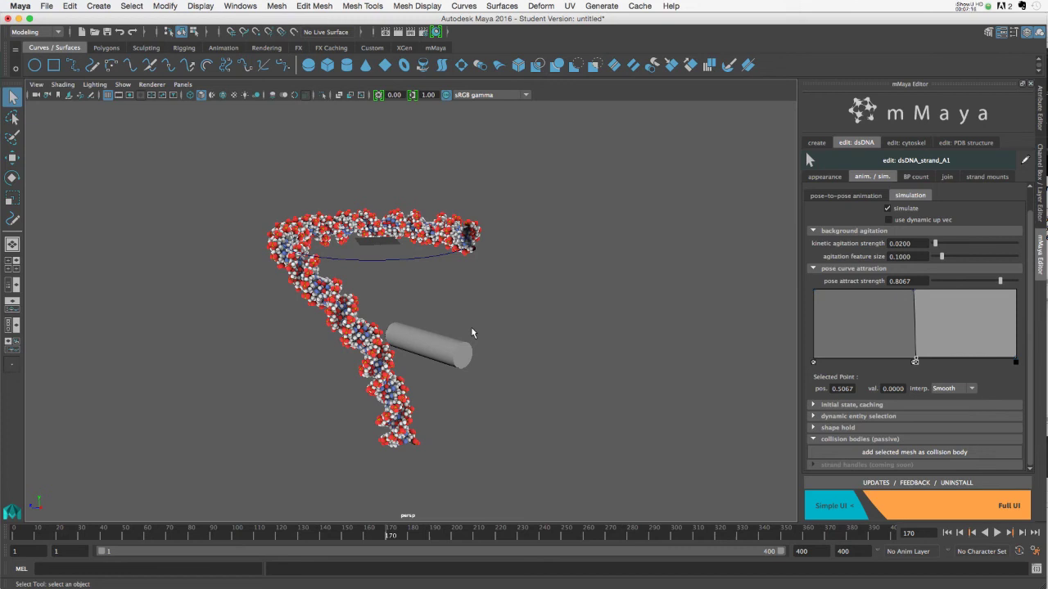
left_click_drag(470, 331, 445, 355, "alt")
Select the cylinder and examine its surface and its gap to the DNA strand up close from several angles.
left_click(412, 360)
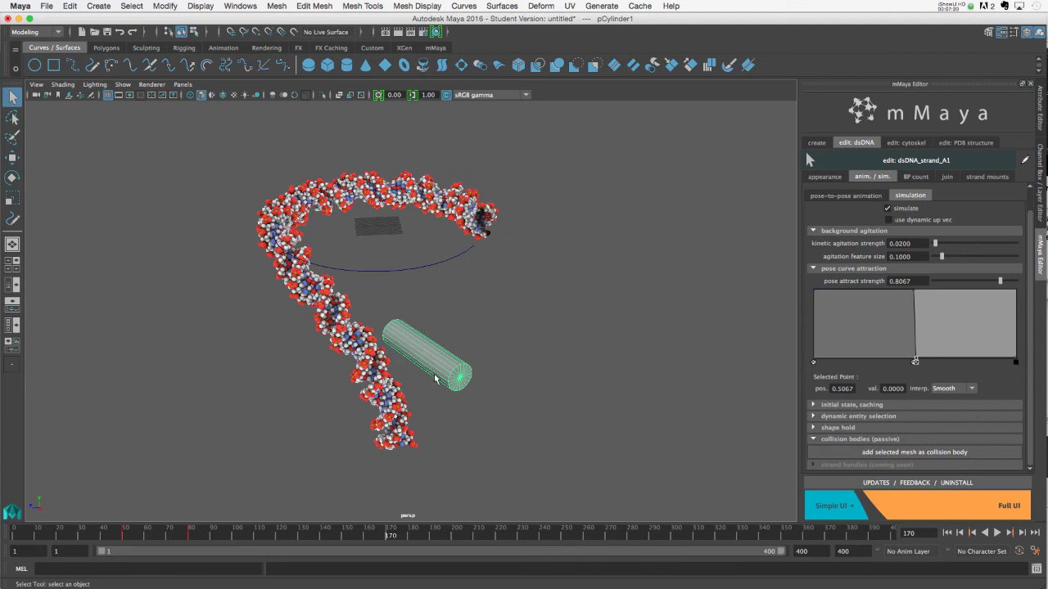
left_click_drag(426, 370, 421, 359, "alt")
right_click_drag(420, 360, 513, 390, "alt")
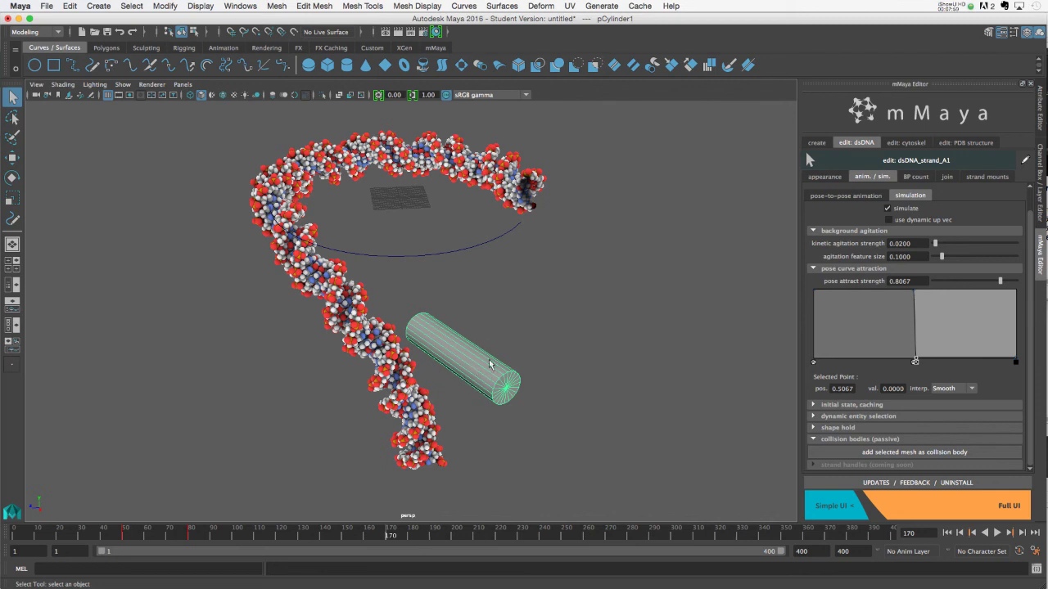
mouse_move(472, 353)
left_mouse_down("alt")
mouse_move(445, 348)
mouse_move(462, 351)
left_mouse_up("alt")
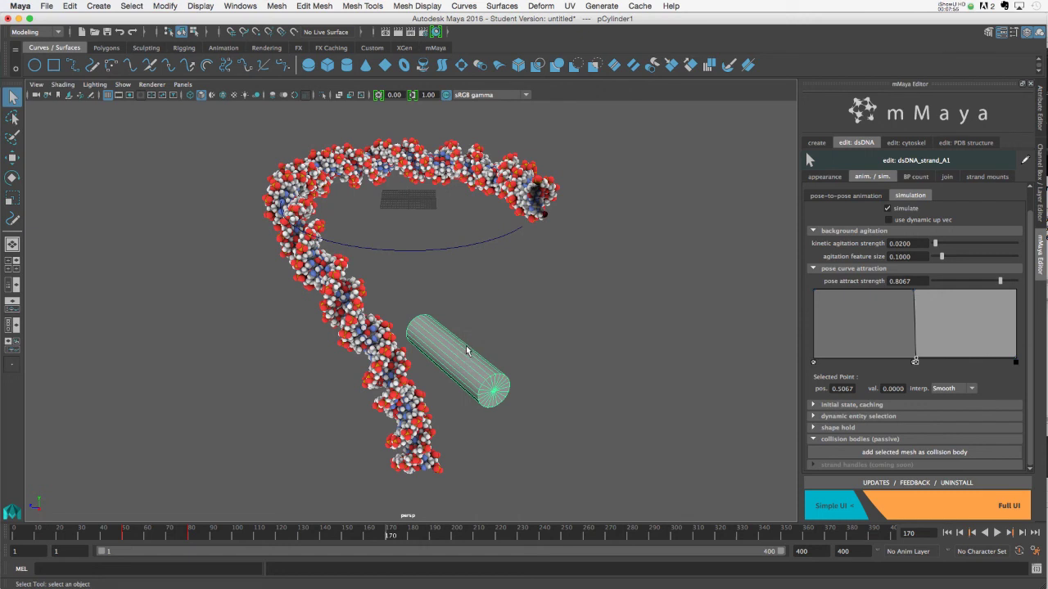
mouse_move(468, 355)
left_mouse_down("alt")
mouse_move(421, 353)
mouse_move(477, 351)
left_mouse_up("alt")
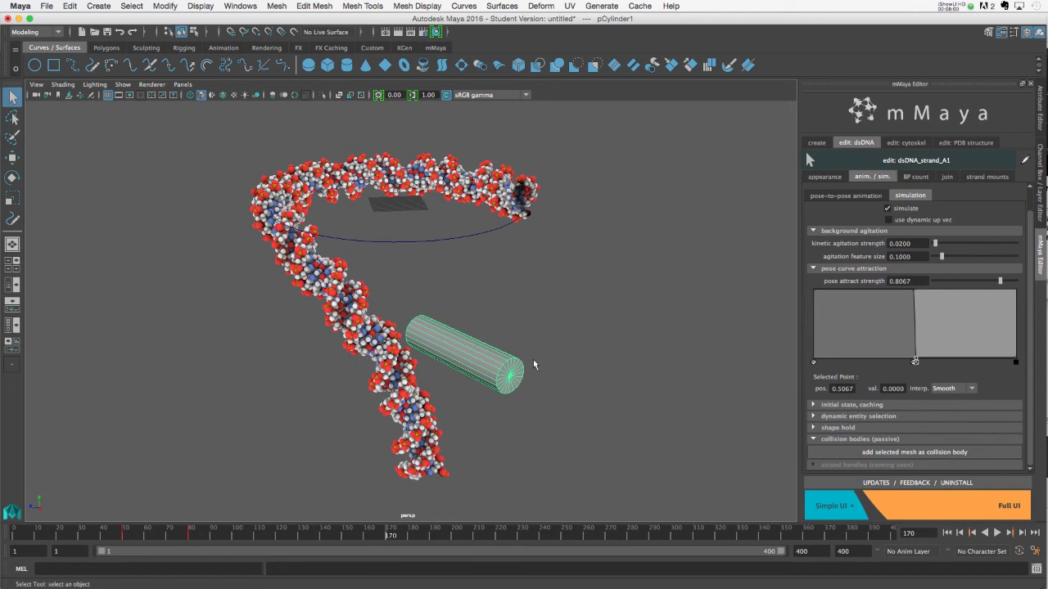
left_click_drag(464, 367, 442, 360, "alt")
middle_click_drag(443, 360, 455, 366, "alt")
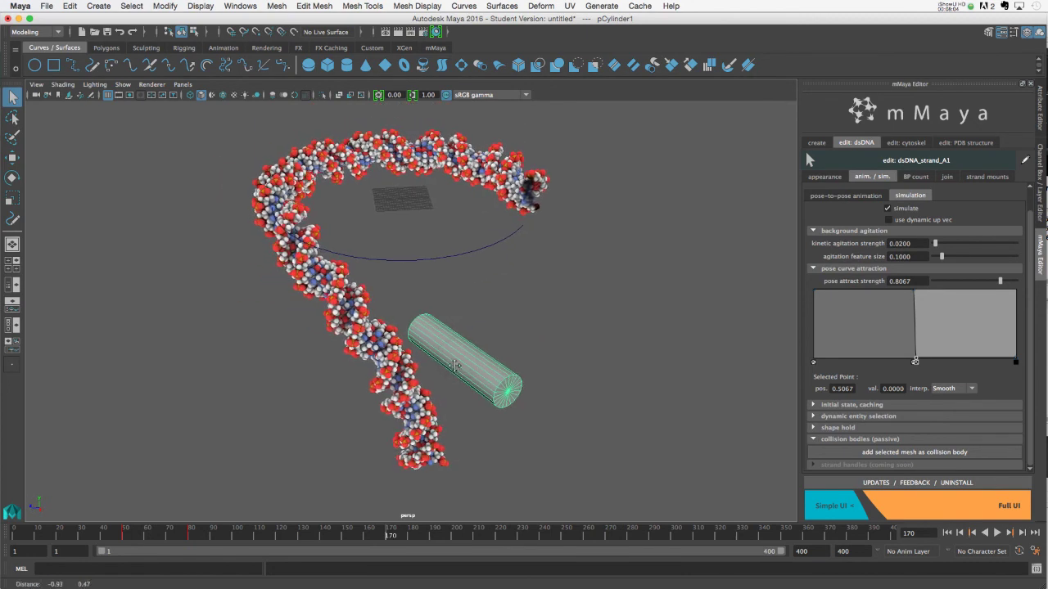